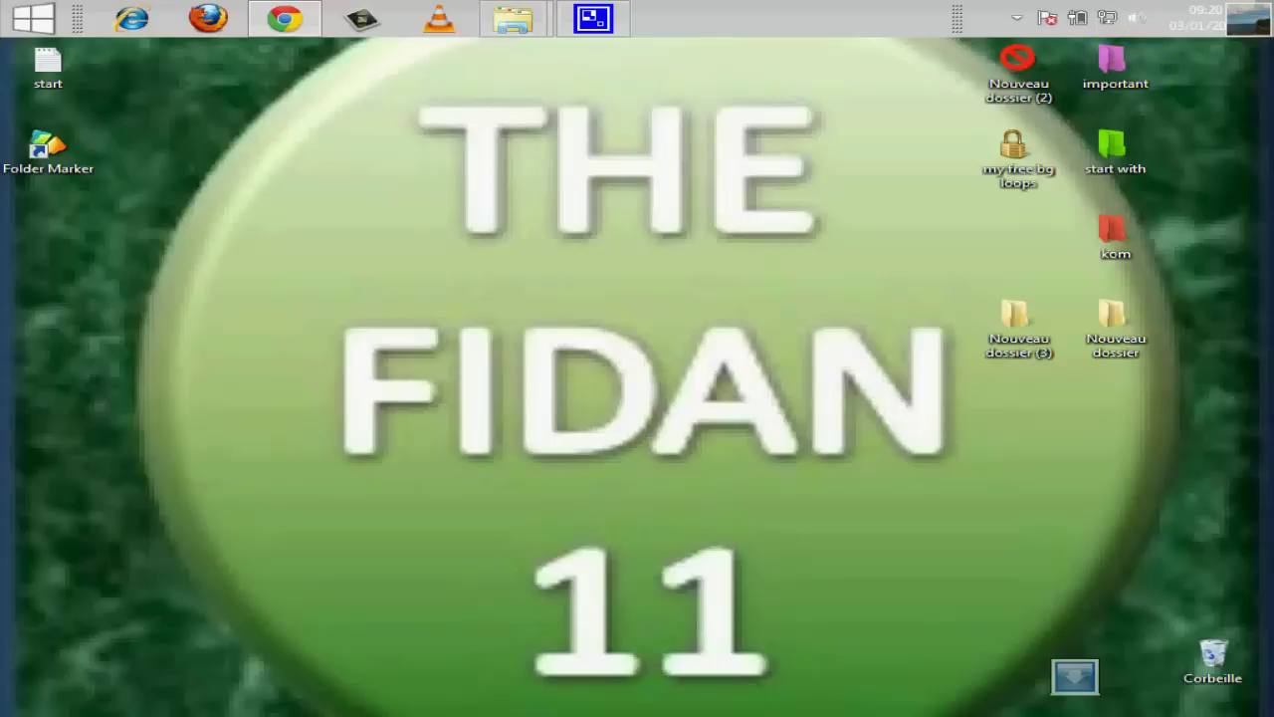
left_click_drag(984, 147, 982, 185)
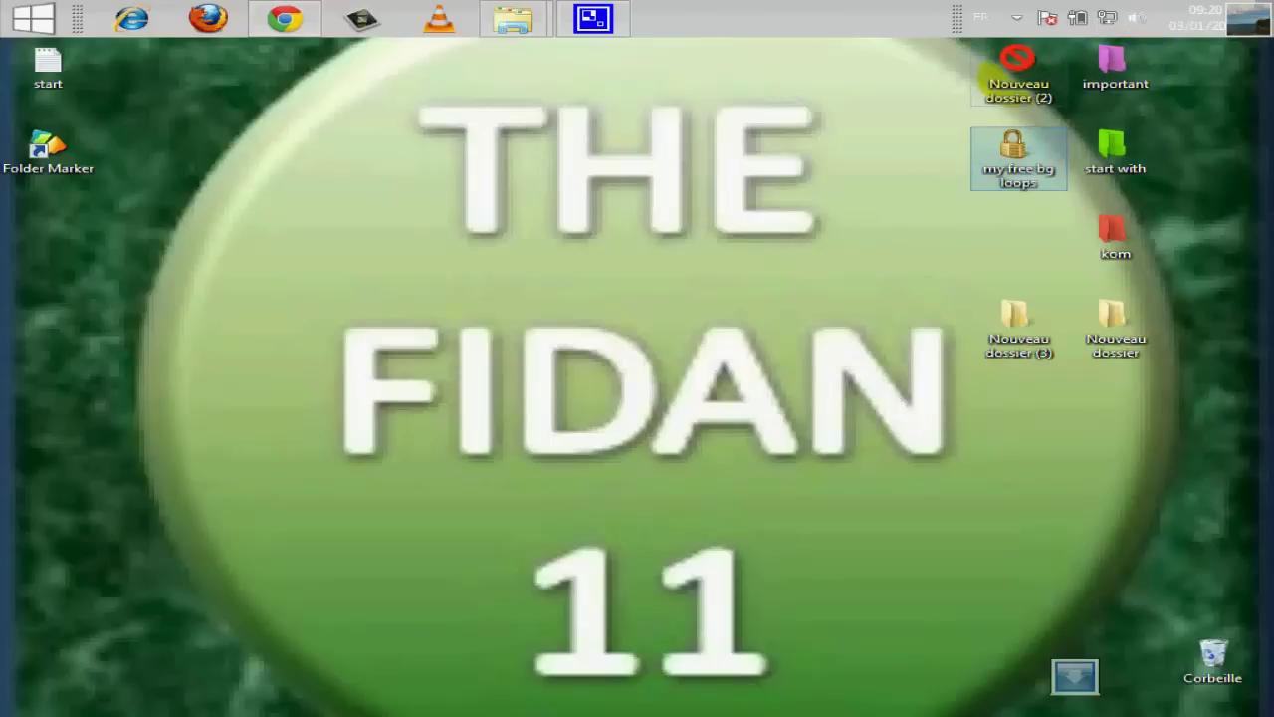
left_click(986, 72)
left_click_drag(985, 71, 880, 94)
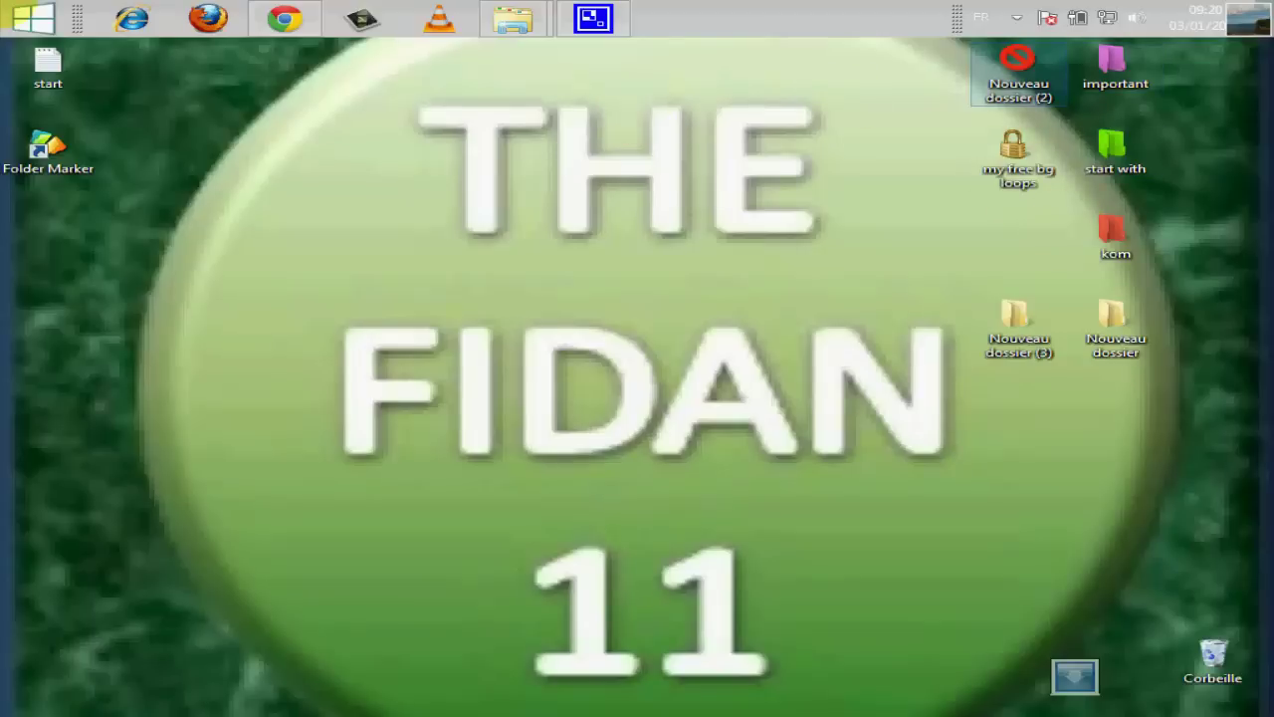
Open the personal user folder to view its customized folder icons, and close it again
left_click(30, 18)
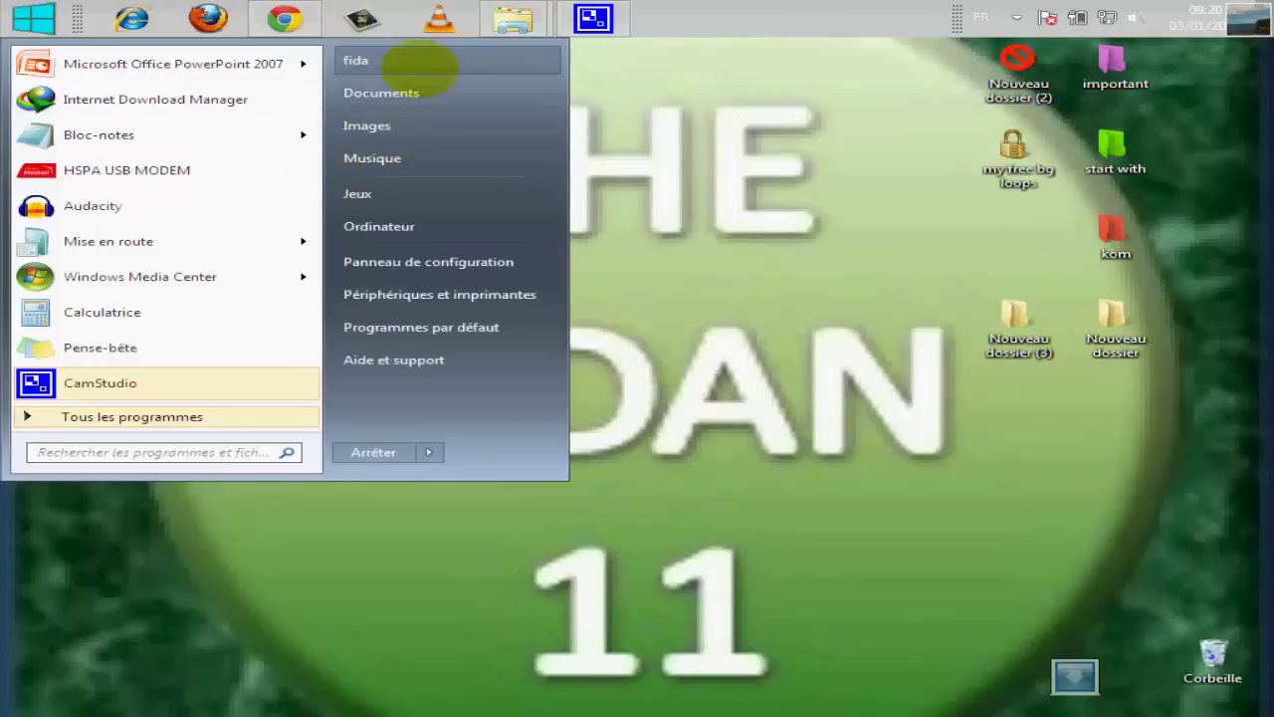
left_click(420, 66)
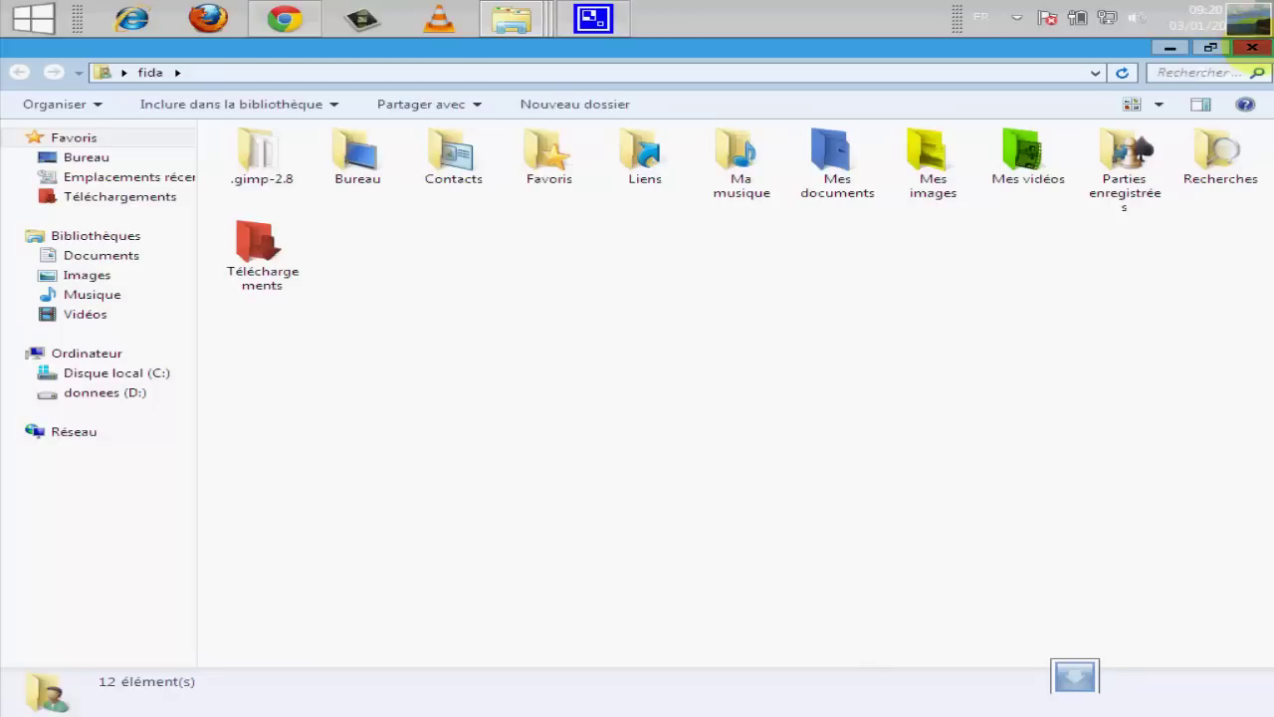
left_click(1252, 47)
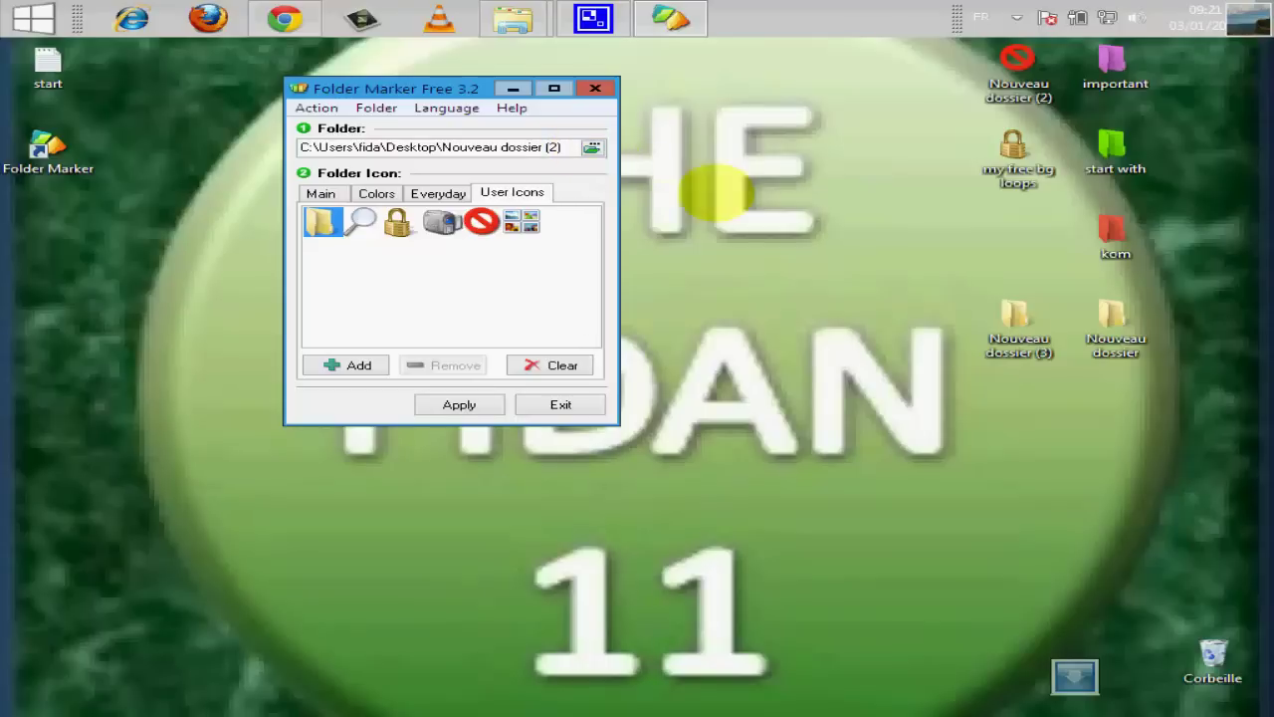
Move the desktop folder Nouveau dossier (3) beside the Folder Marker window and choose it as the folder to mark
left_click_drag(1018, 314, 742, 161)
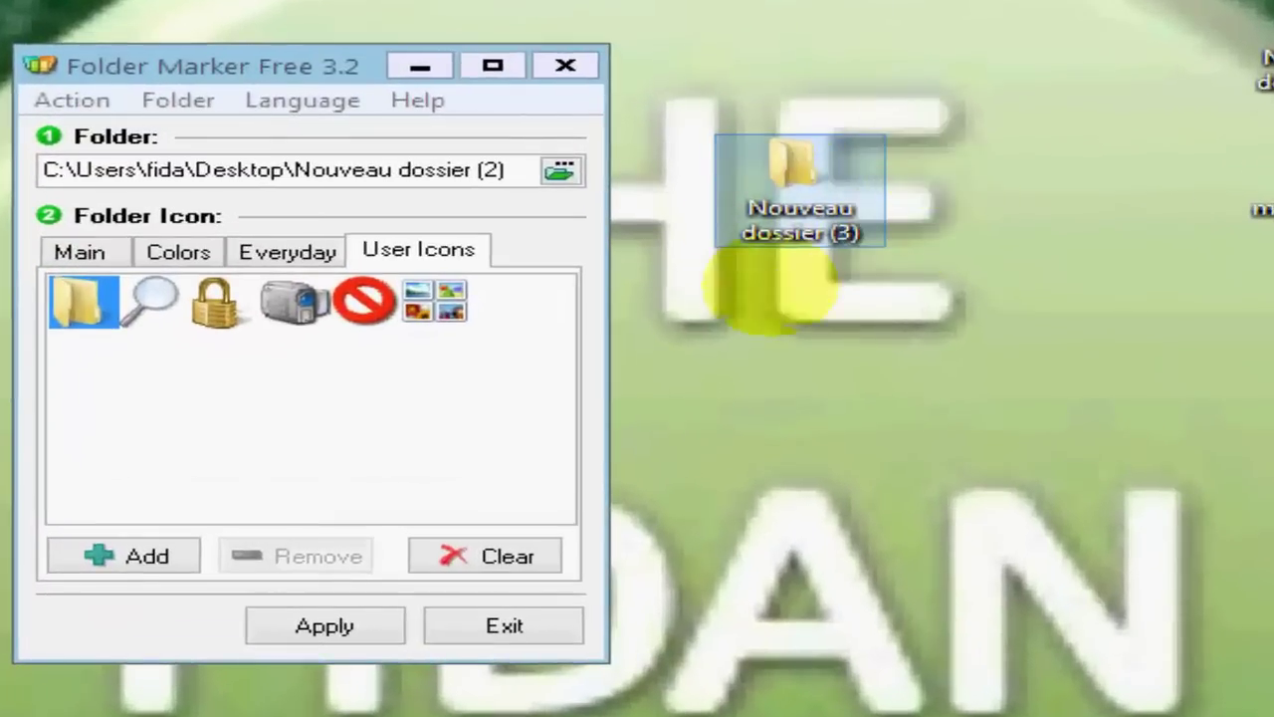
left_click(560, 171)
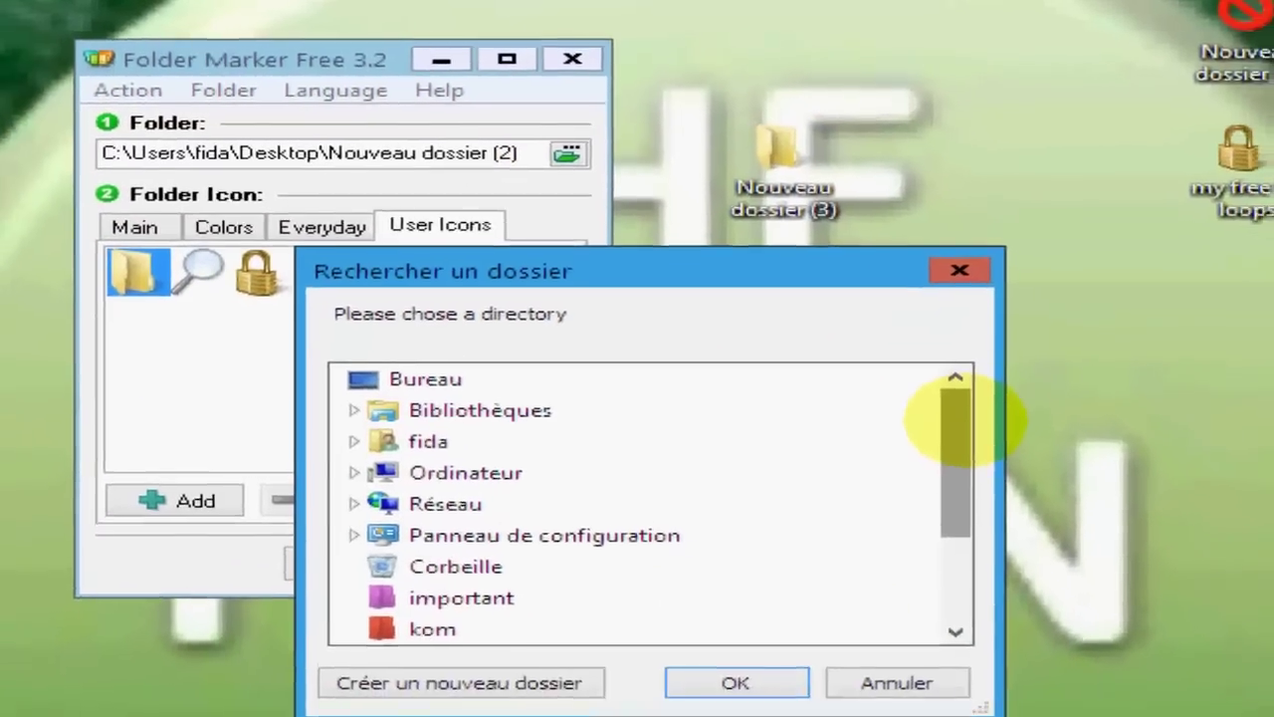
left_click_drag(972, 466, 972, 560)
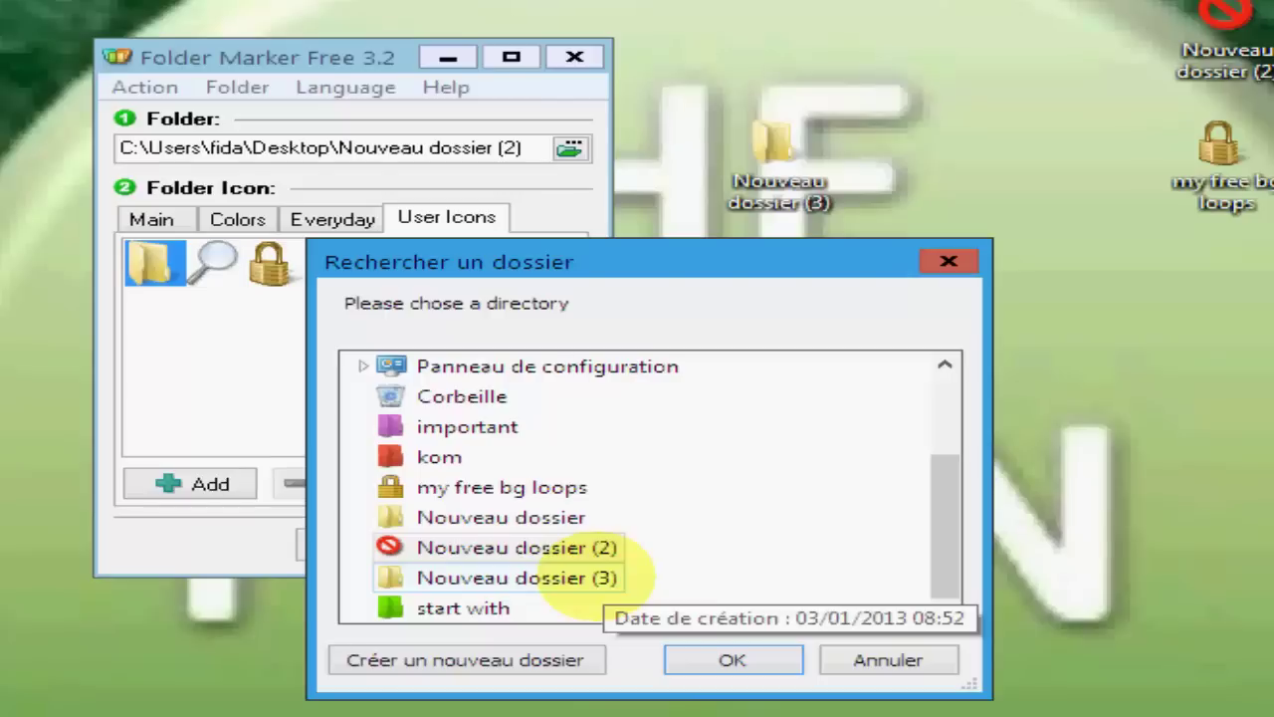
left_click(597, 578)
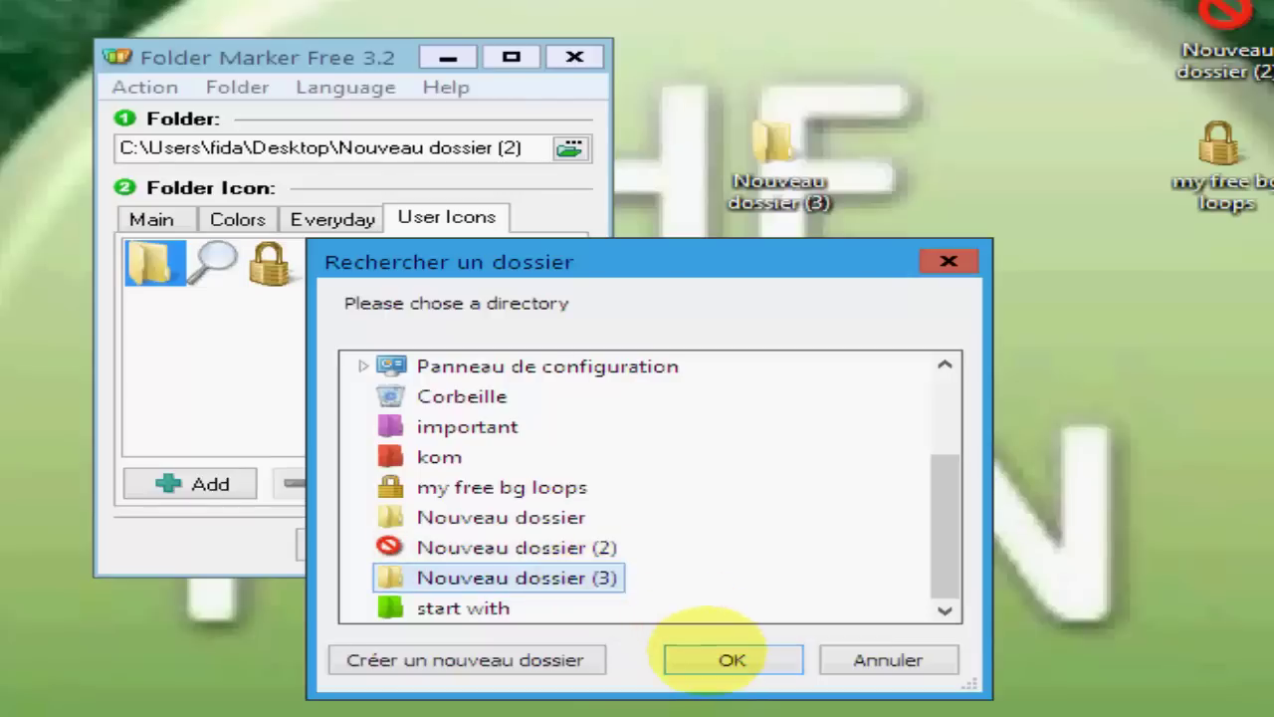
left_click(725, 654)
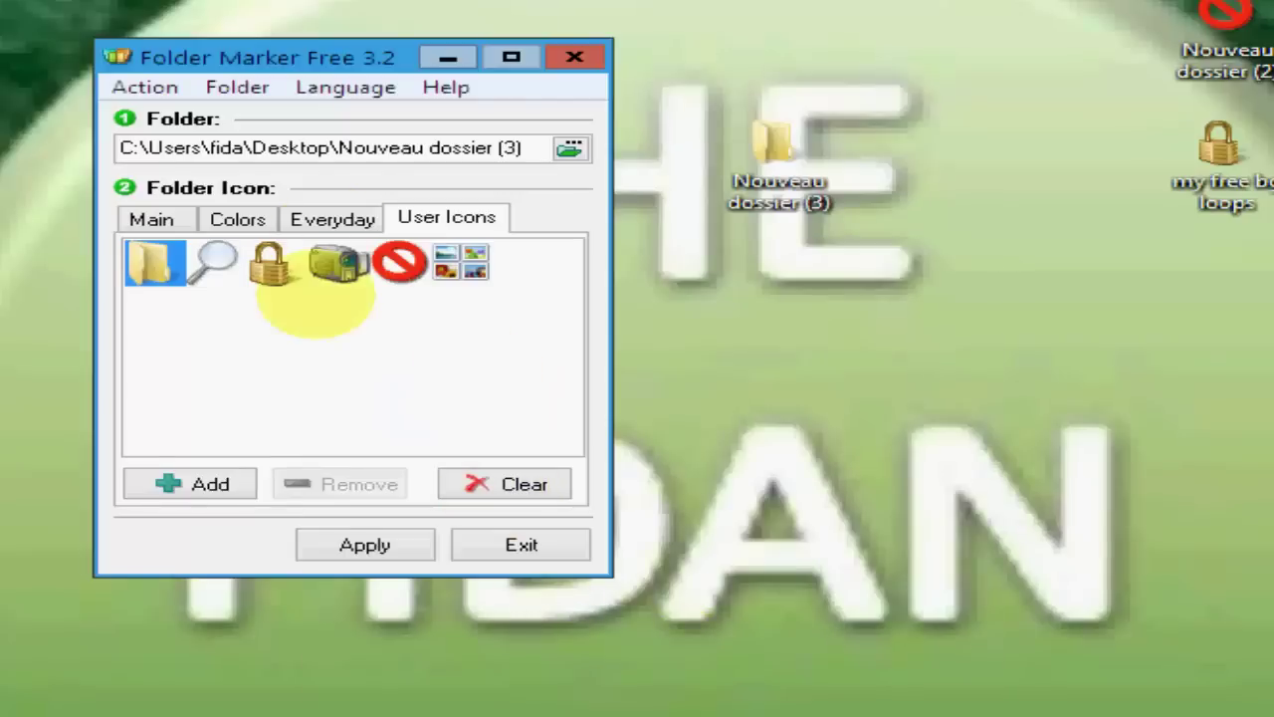
Try the Main icons on Nouveau dossier (3): green double arrow, white sphere, red warning sign, padlock and blue sphere
left_click(152, 221)
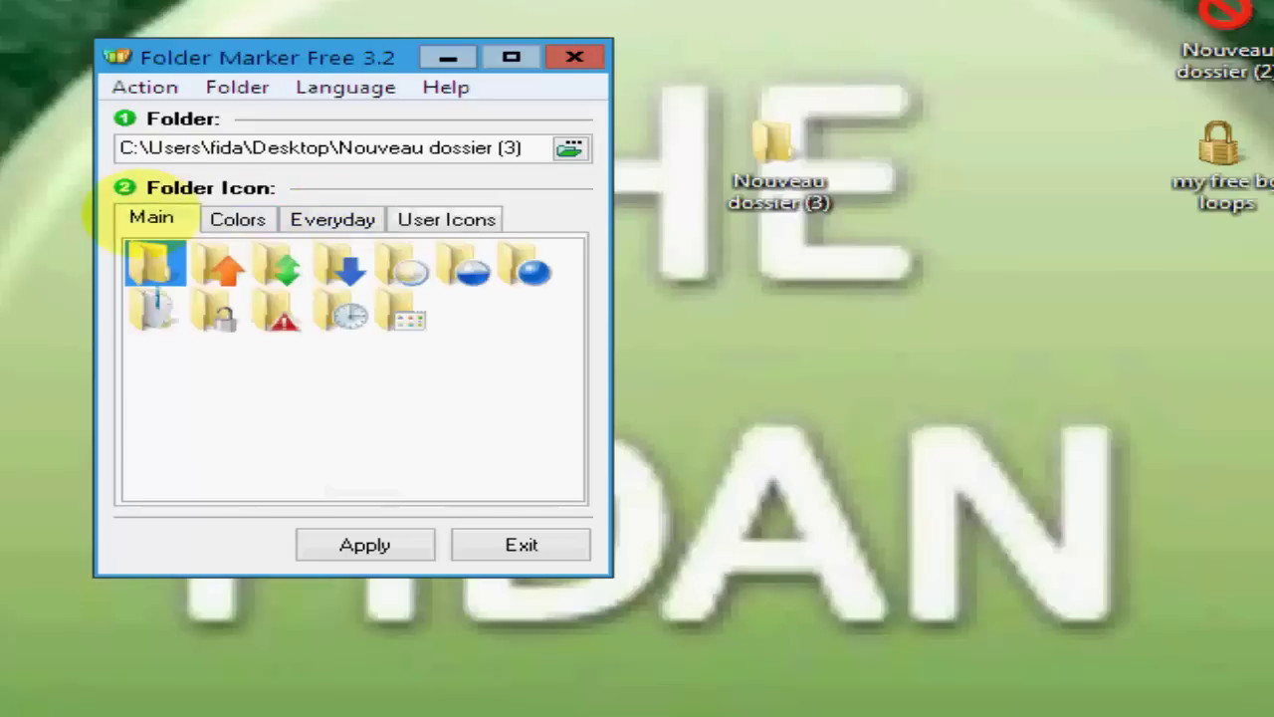
left_click(280, 264)
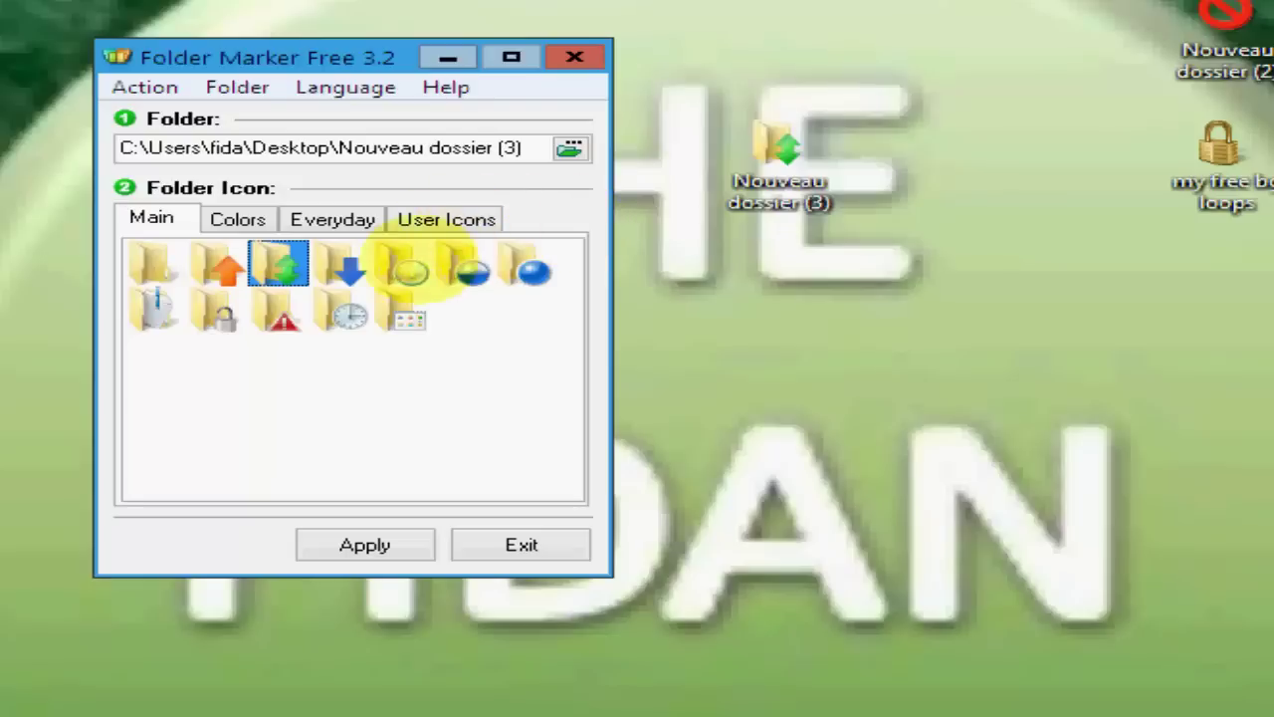
left_click(403, 264)
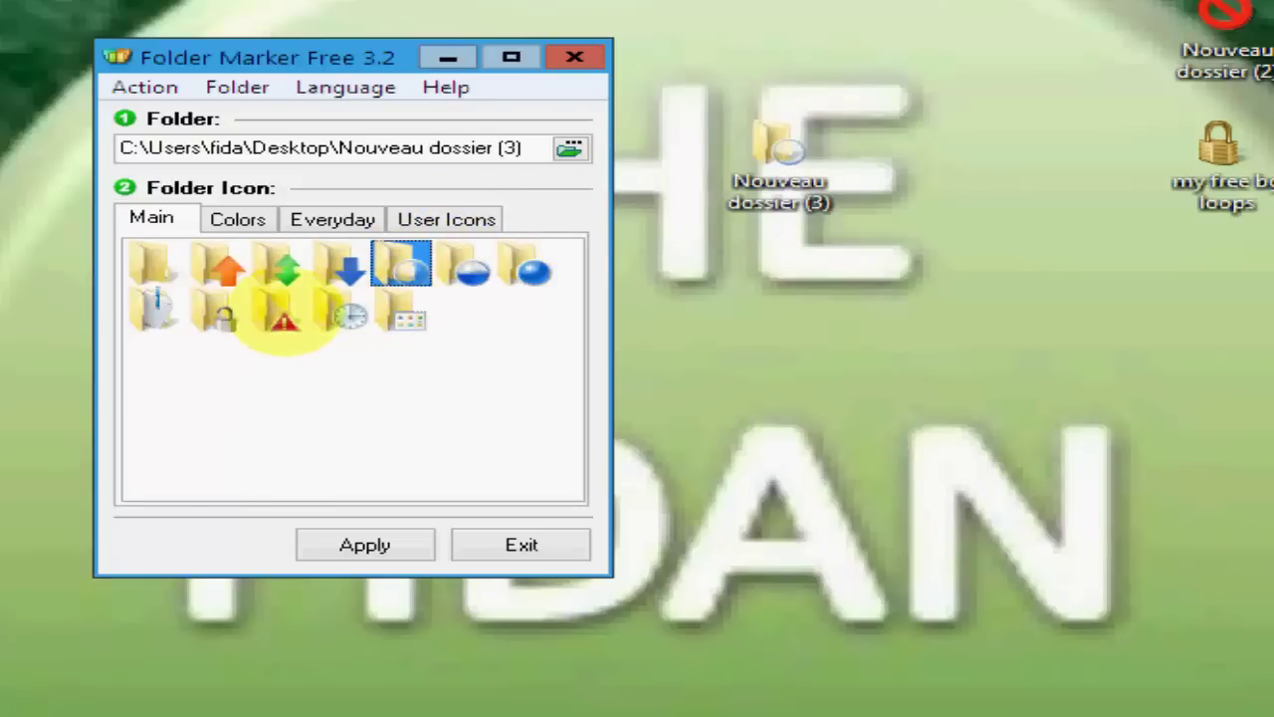
left_click(280, 308)
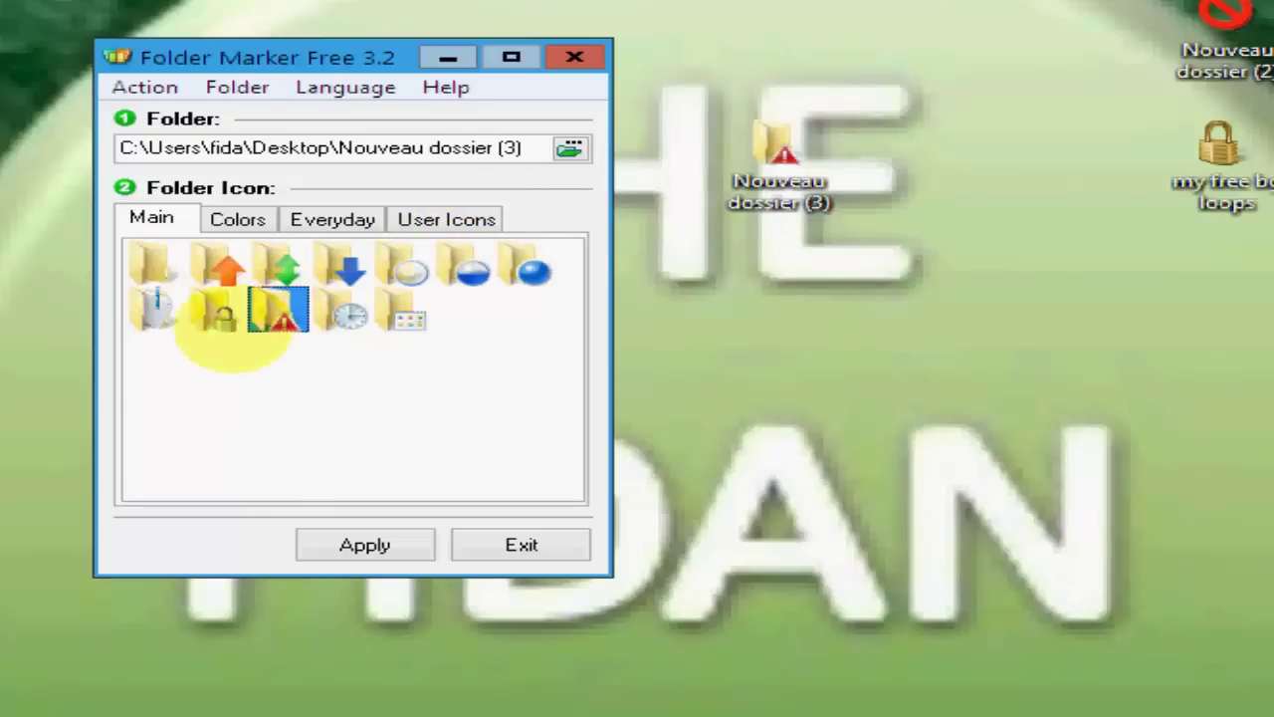
left_click(217, 309)
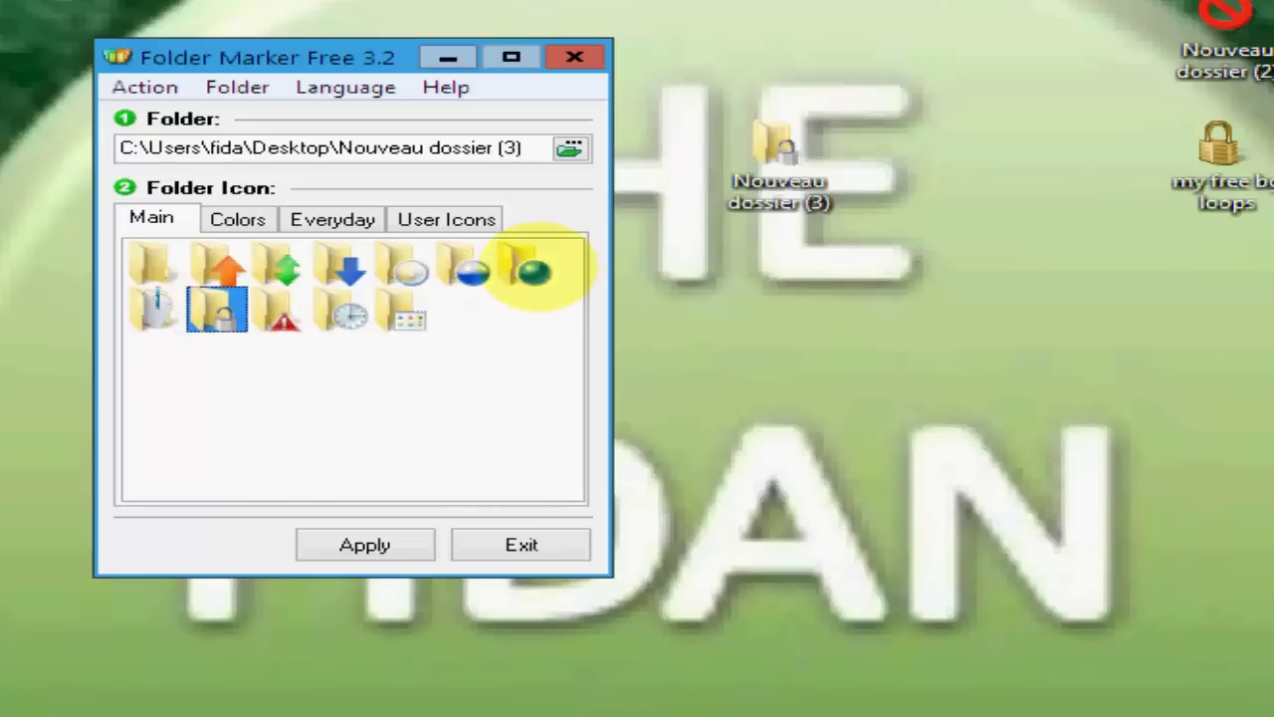
left_click(525, 264)
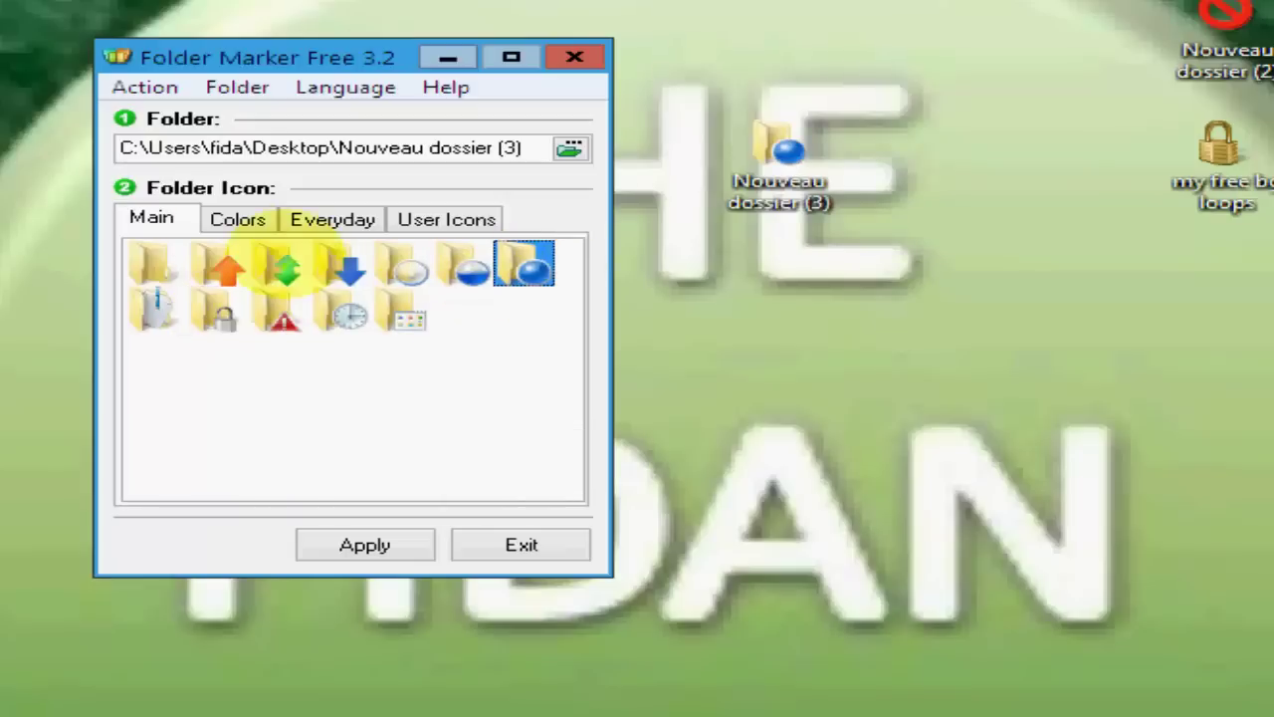
left_click(361, 537)
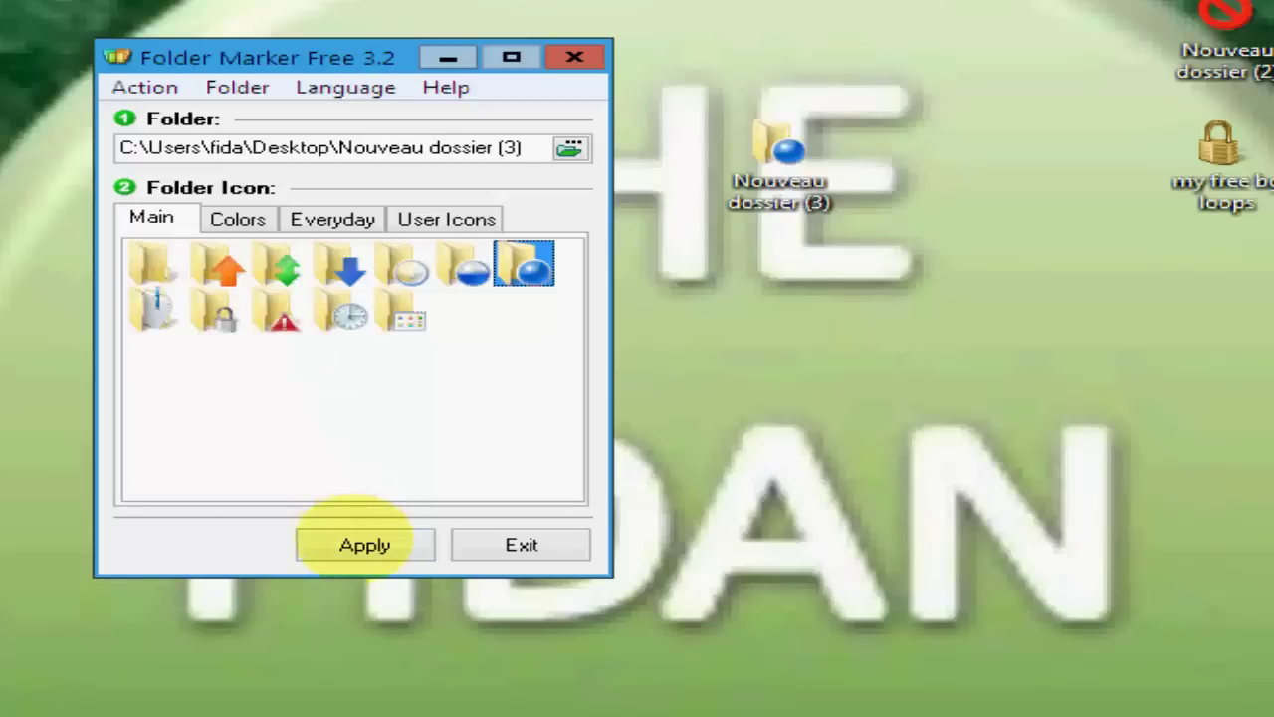
Try the black color icon and the Everyday CD-DVD, teddy bear, heart and Windows logo icons on Nouveau dossier (3)
left_click(237, 217)
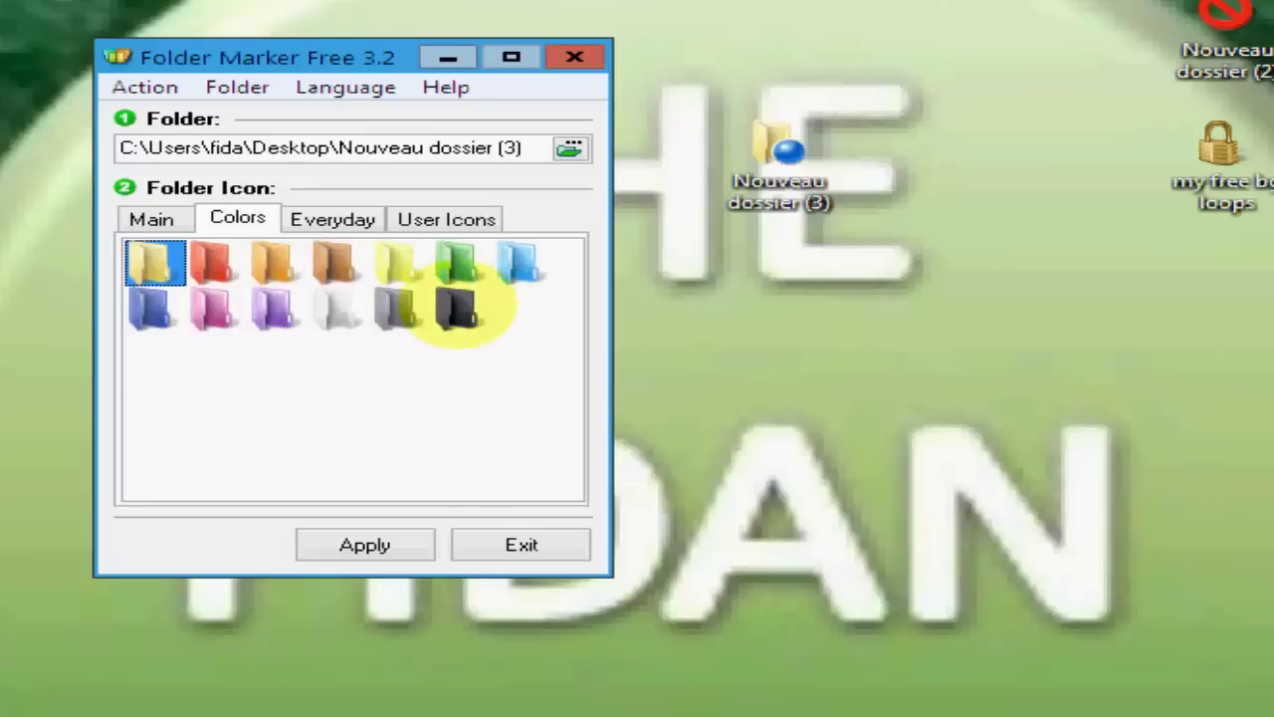
left_click(460, 309)
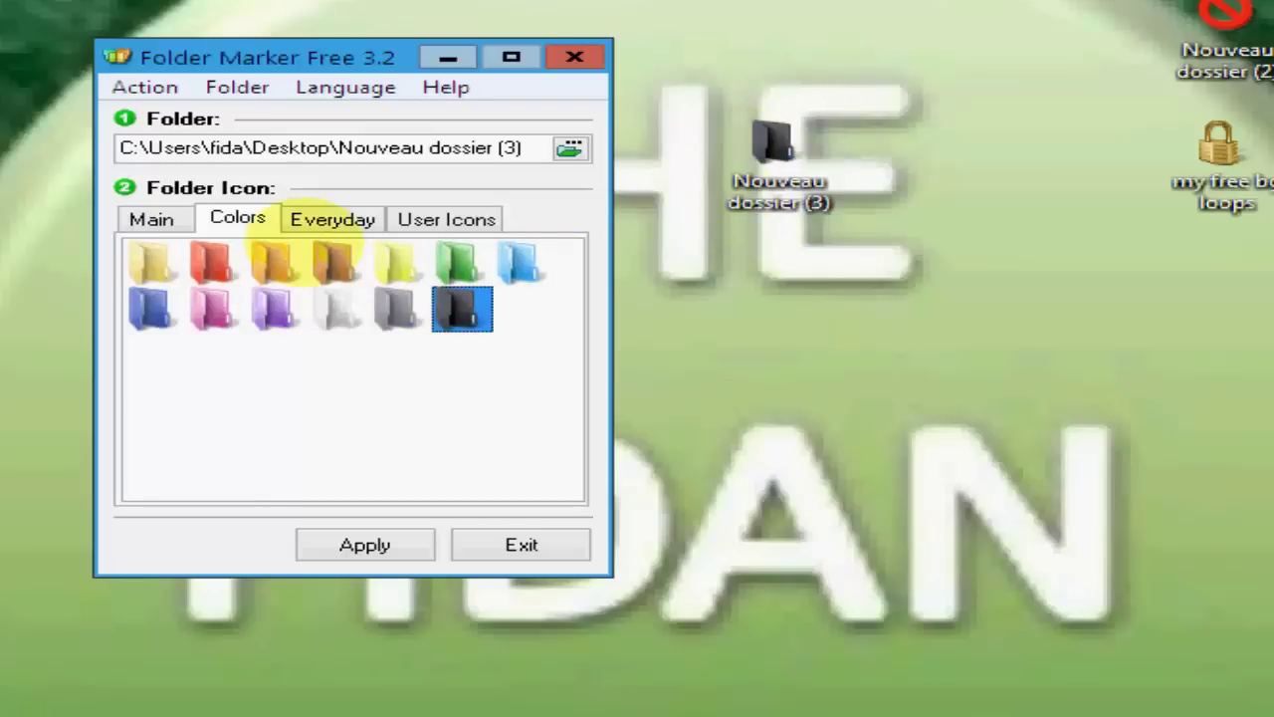
left_click(304, 217)
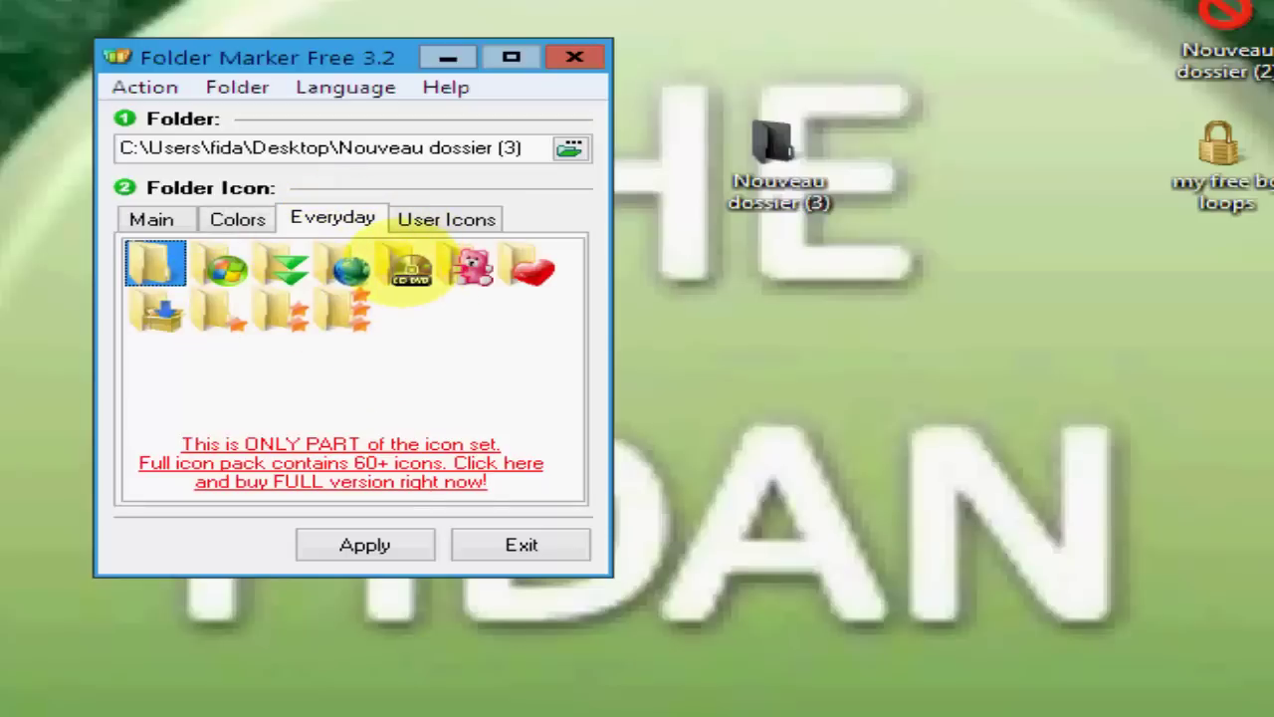
left_click(410, 265)
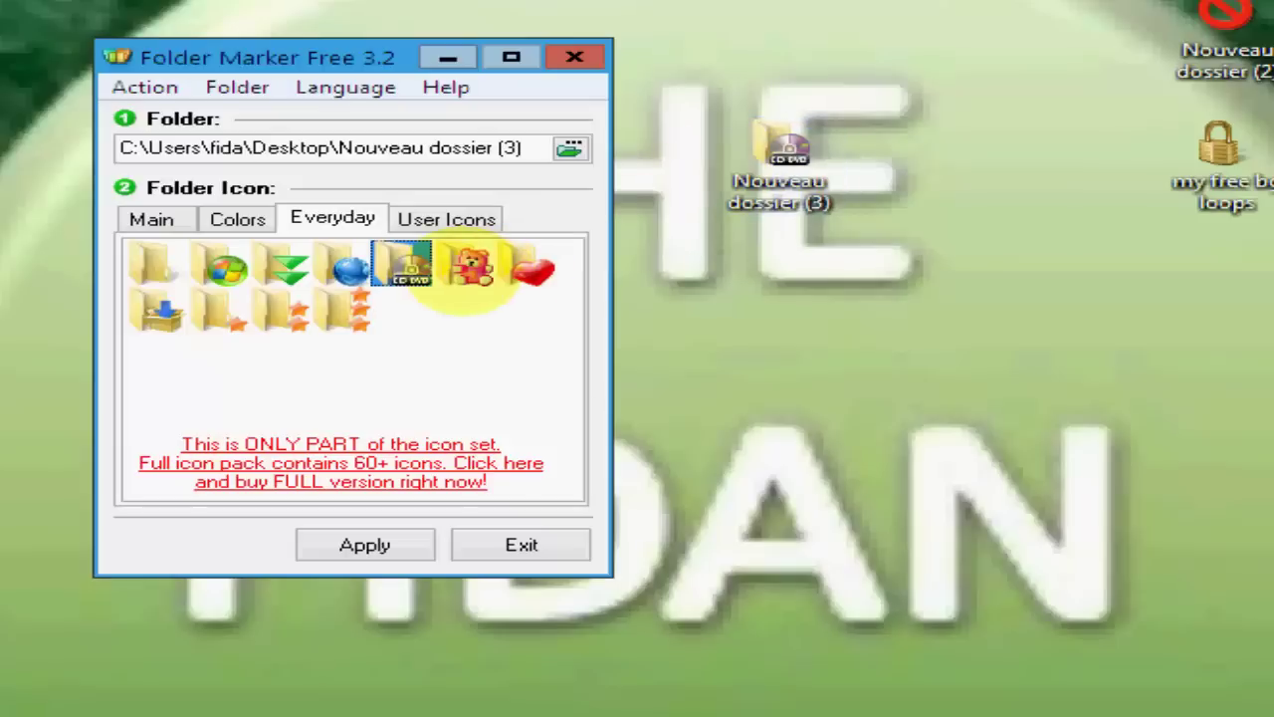
left_click(466, 264)
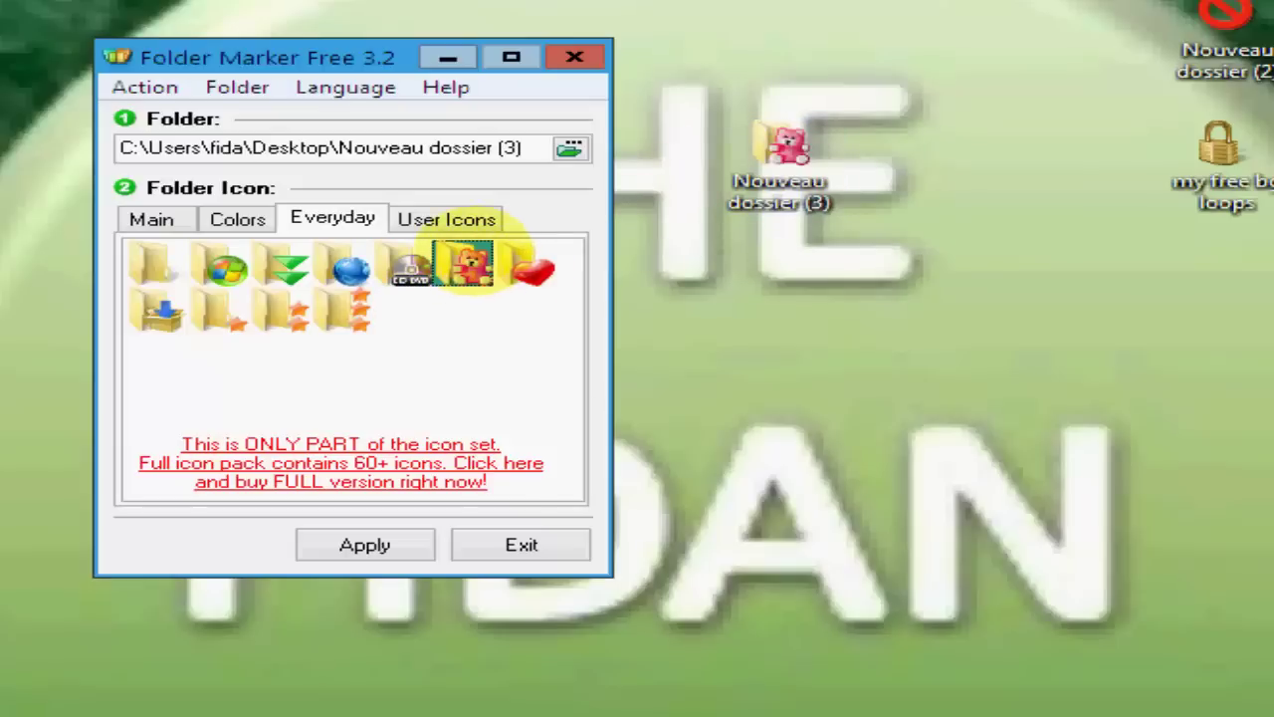
left_click(528, 264)
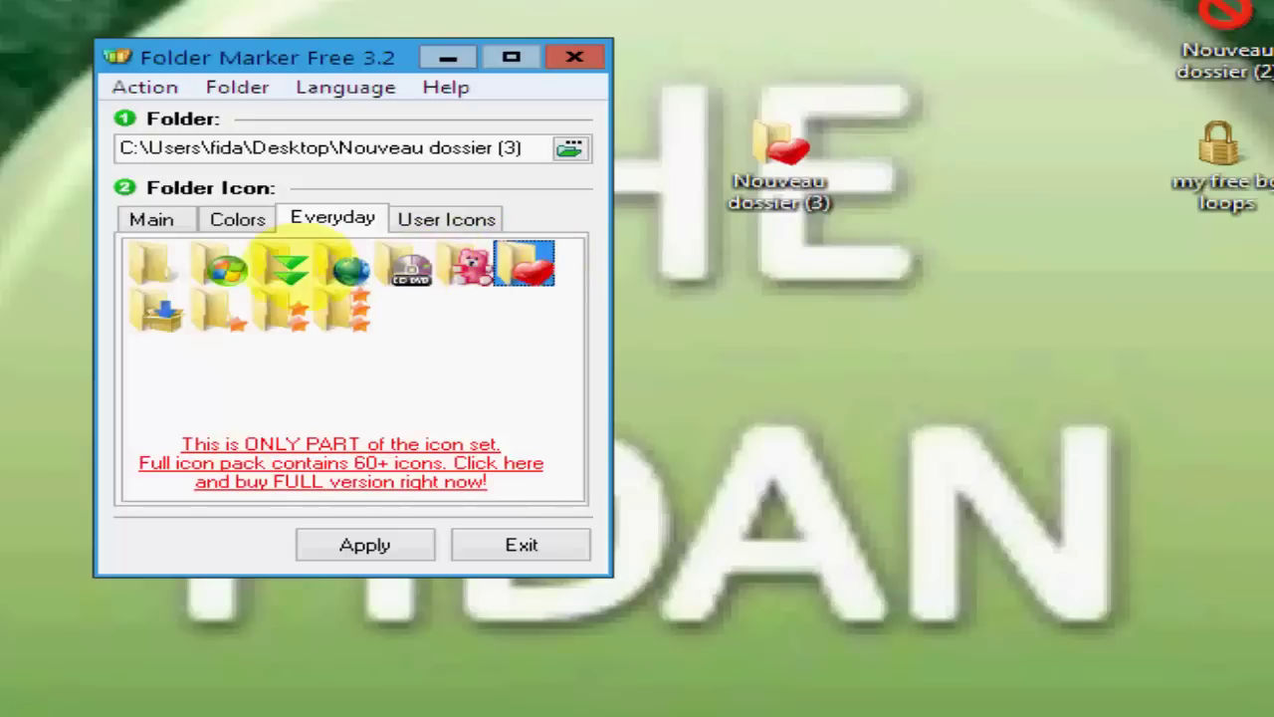
left_click(219, 262)
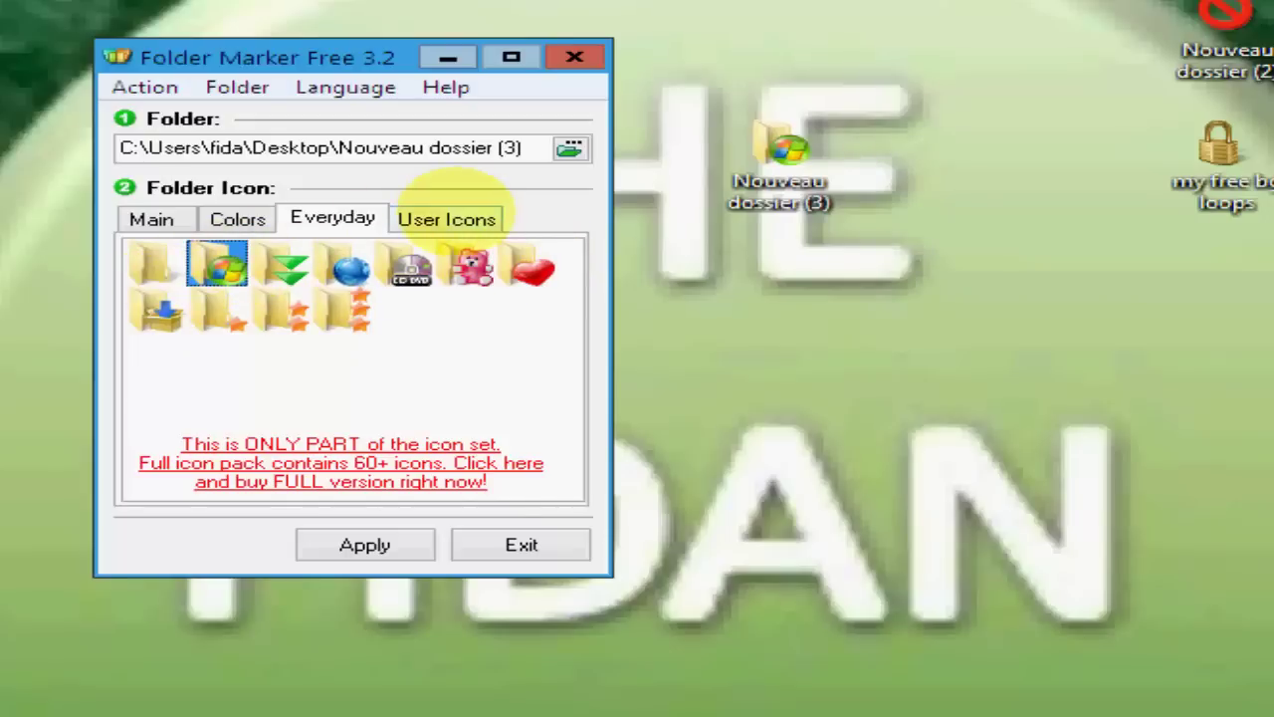
Try the user icons on Nouveau dossier (3): magnifying glass, padlock, camcorder and picture thumbnails
left_click(447, 217)
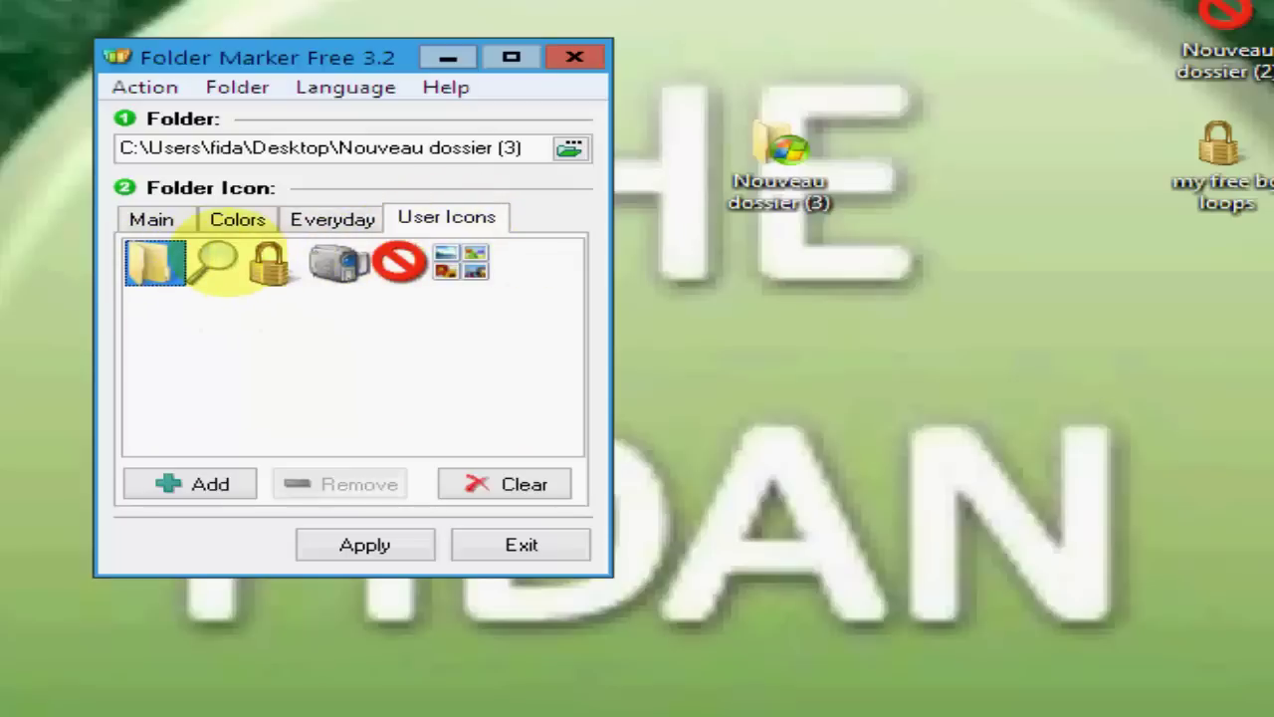
left_click(214, 262)
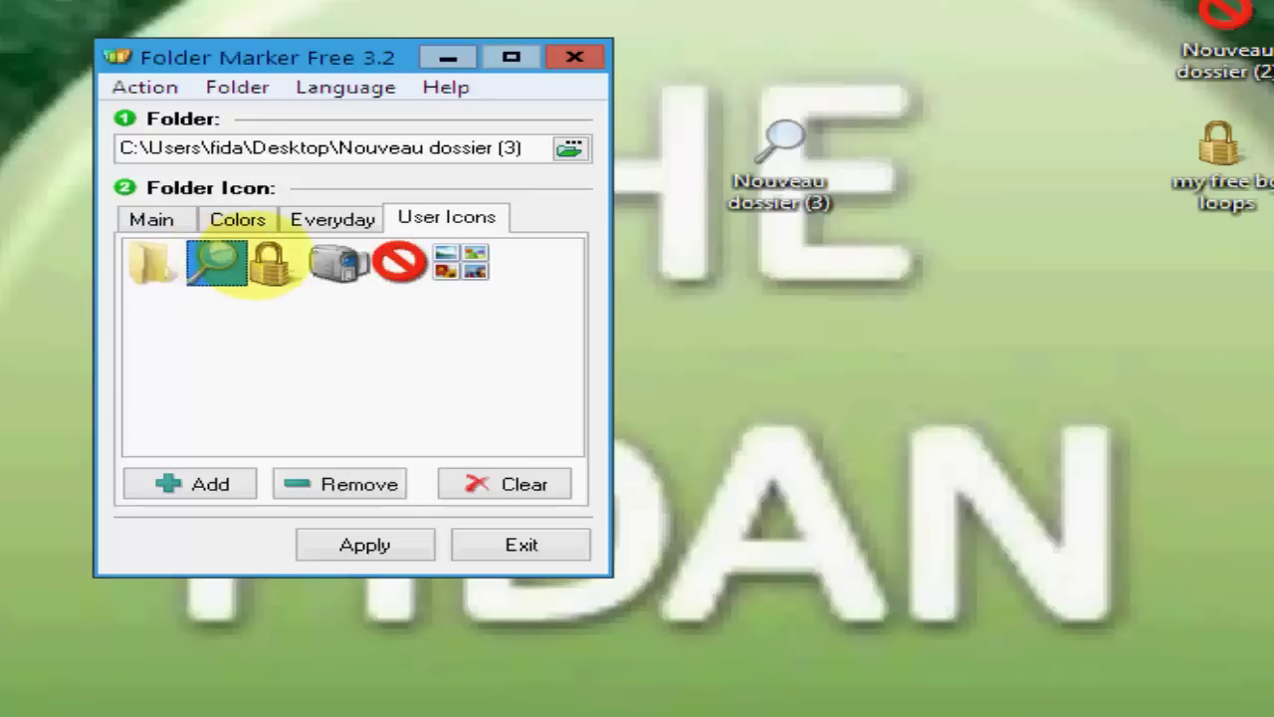
left_click(278, 262)
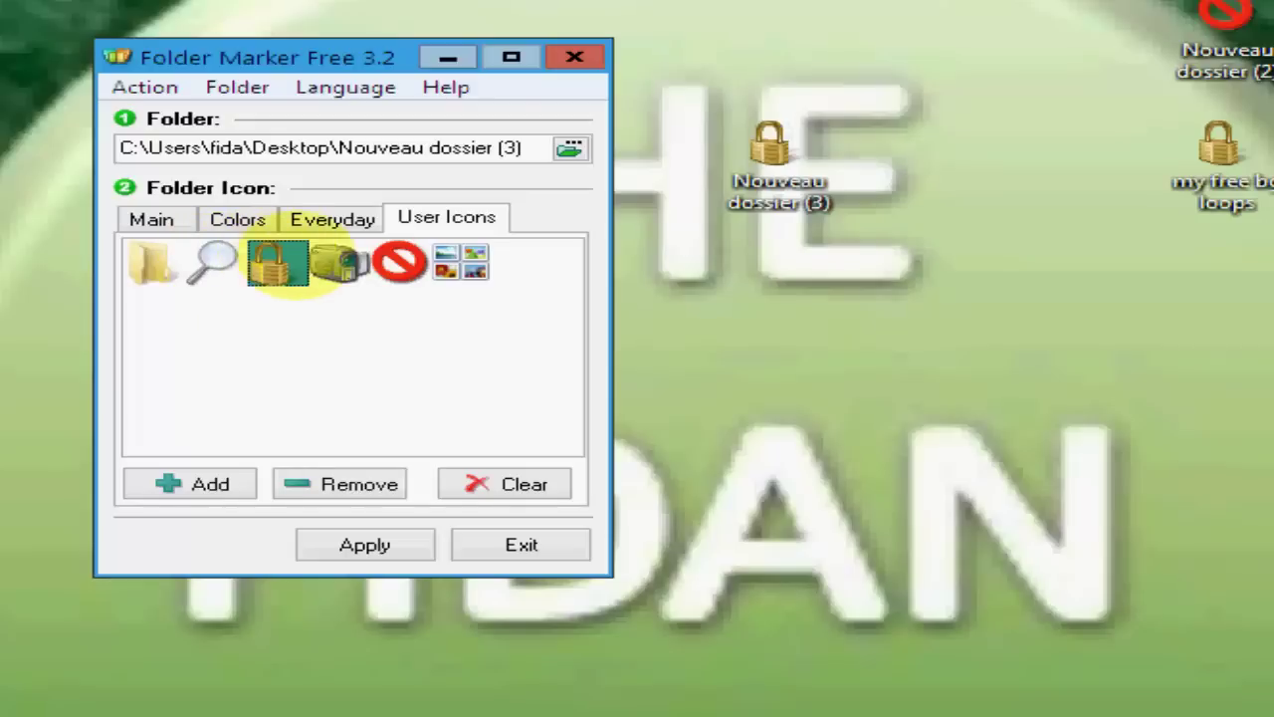
left_click(338, 263)
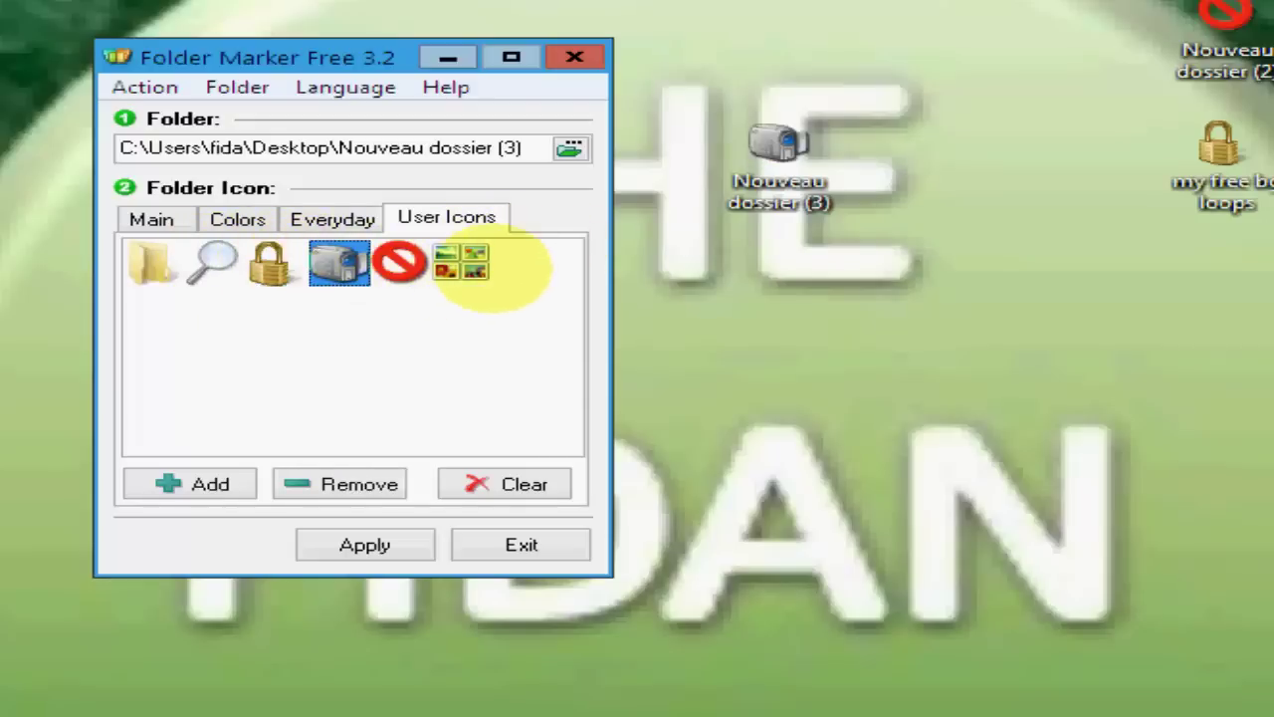
left_click(461, 262)
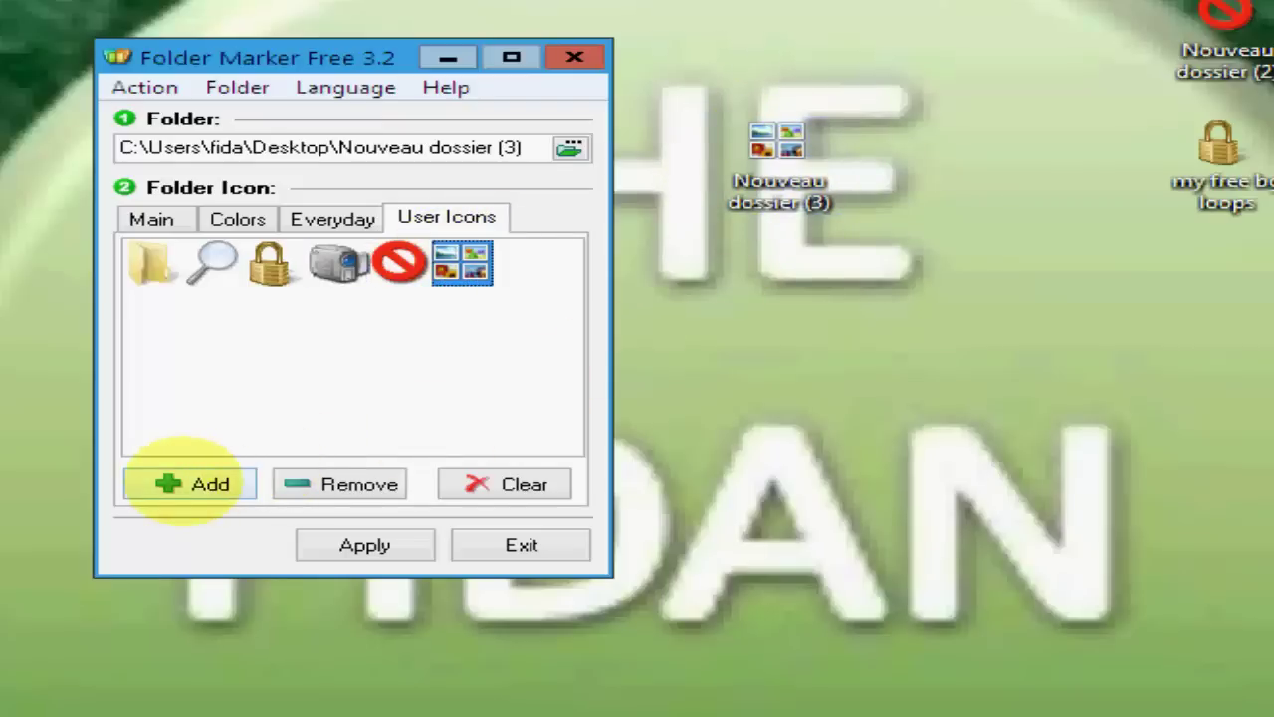
Add the DVD-R disc icon from shell32.dll to the user icons
left_click(181, 483)
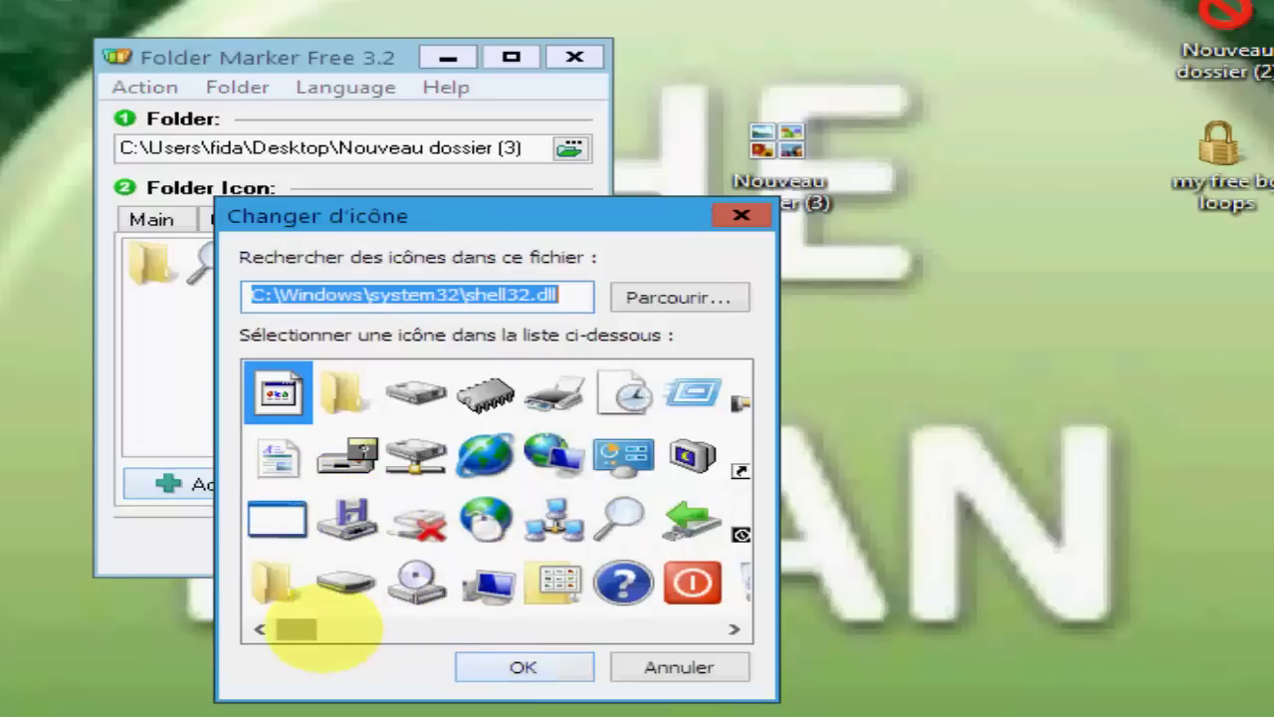
left_click_drag(297, 627, 442, 629)
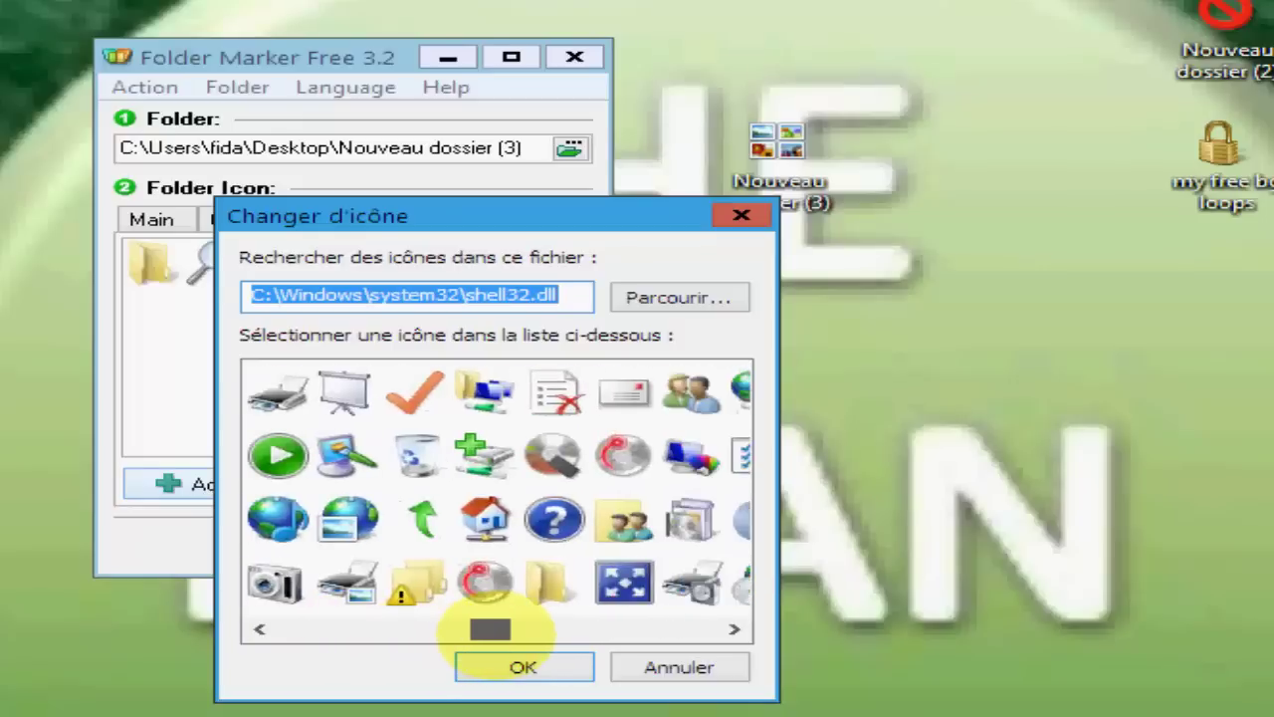
left_click_drag(493, 629, 709, 607)
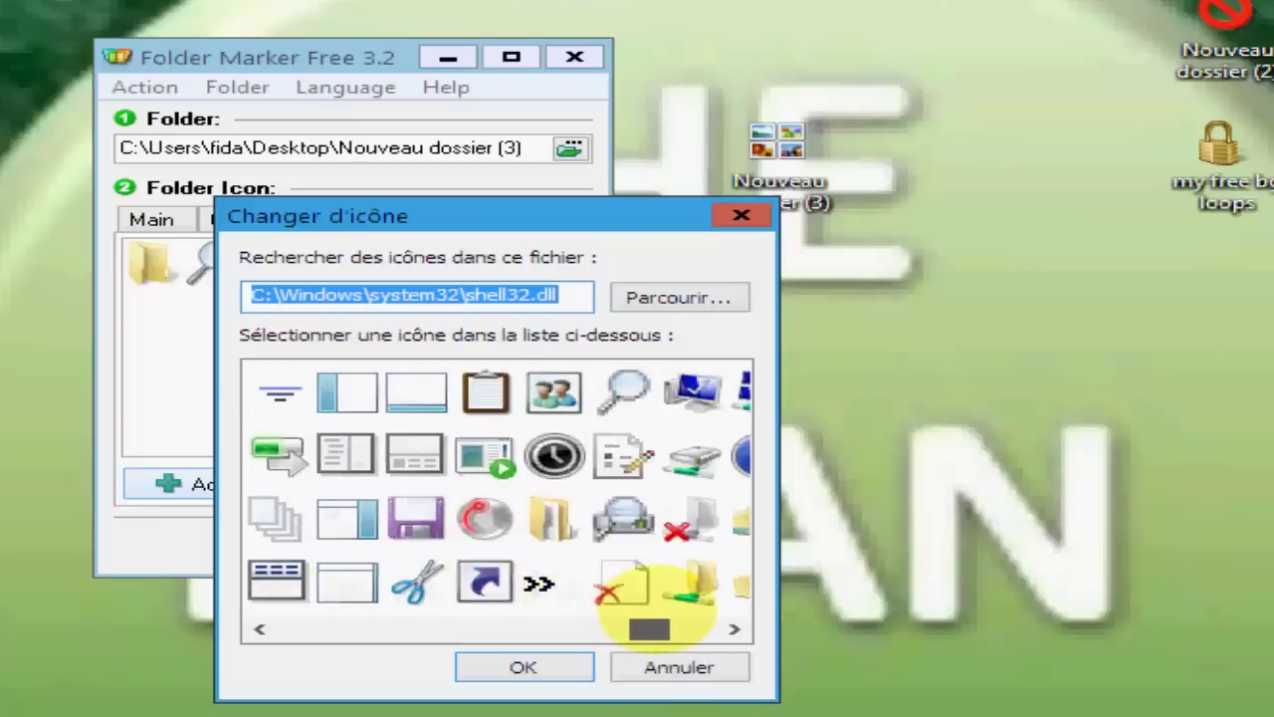
left_click_drag(649, 628, 543, 628)
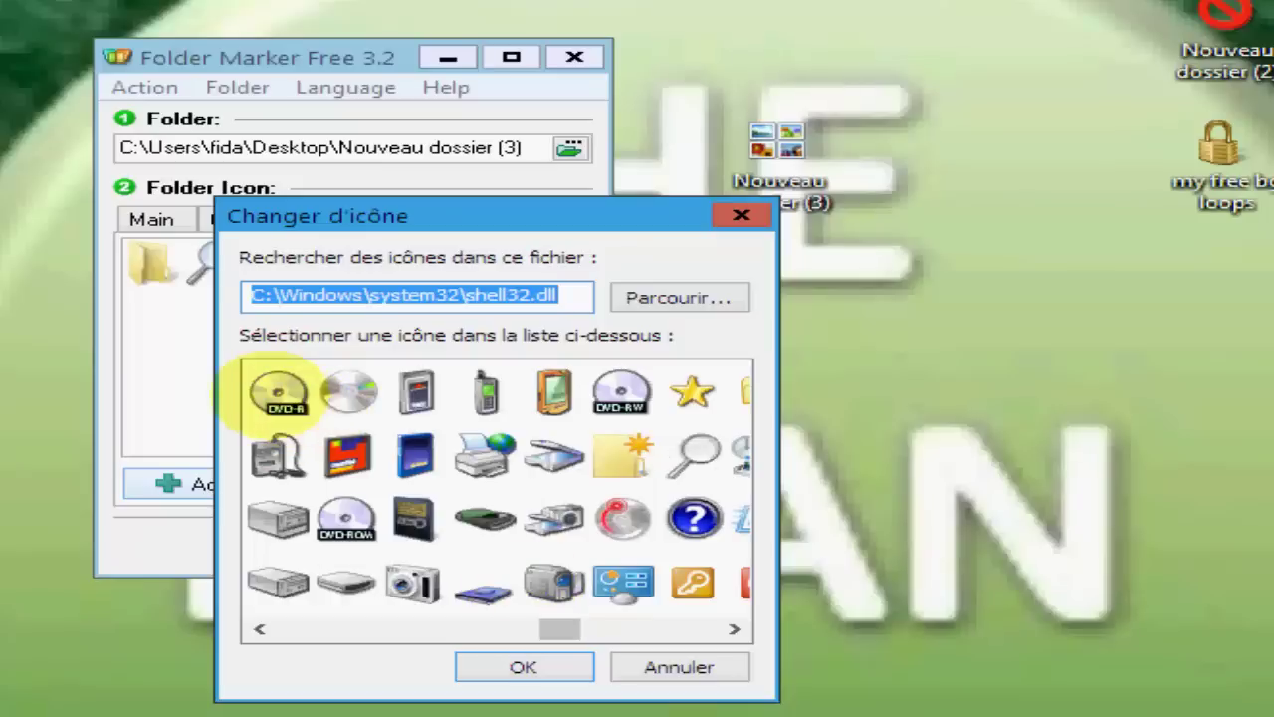
double_click(279, 390)
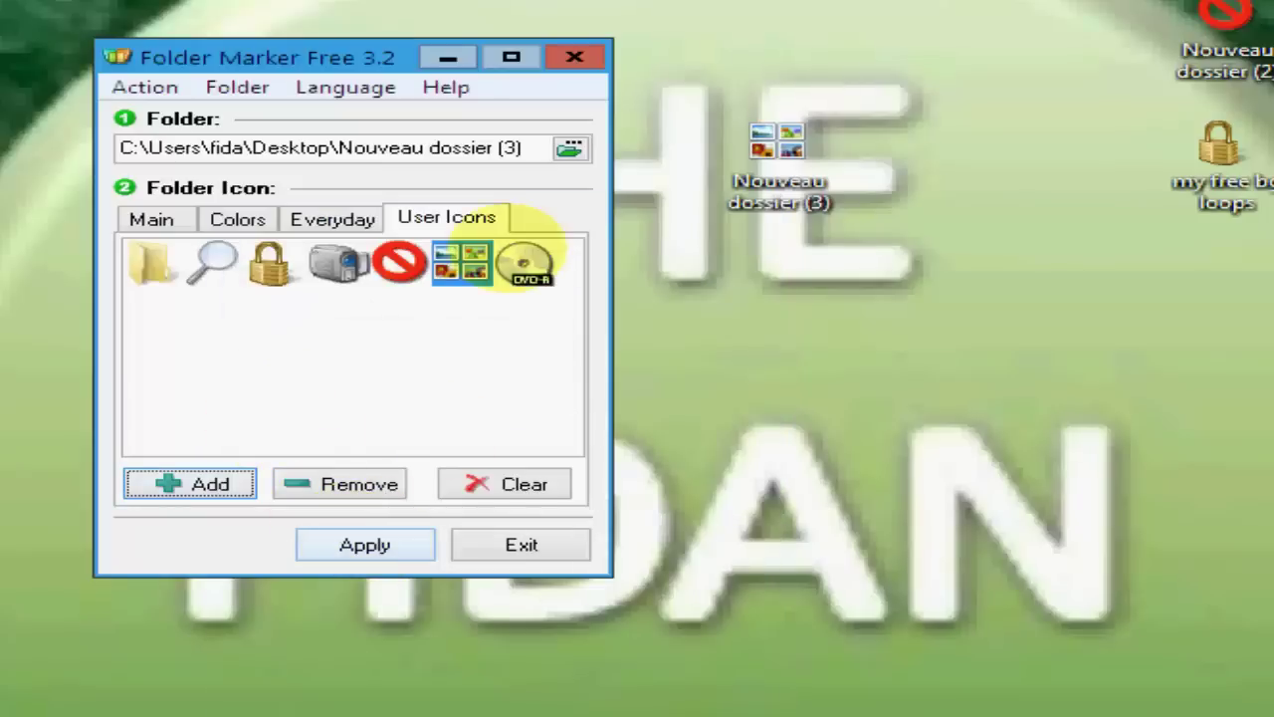
Apply the DVD-R user icon to Nouveau dossier (3) and close Folder Marker
left_click(525, 264)
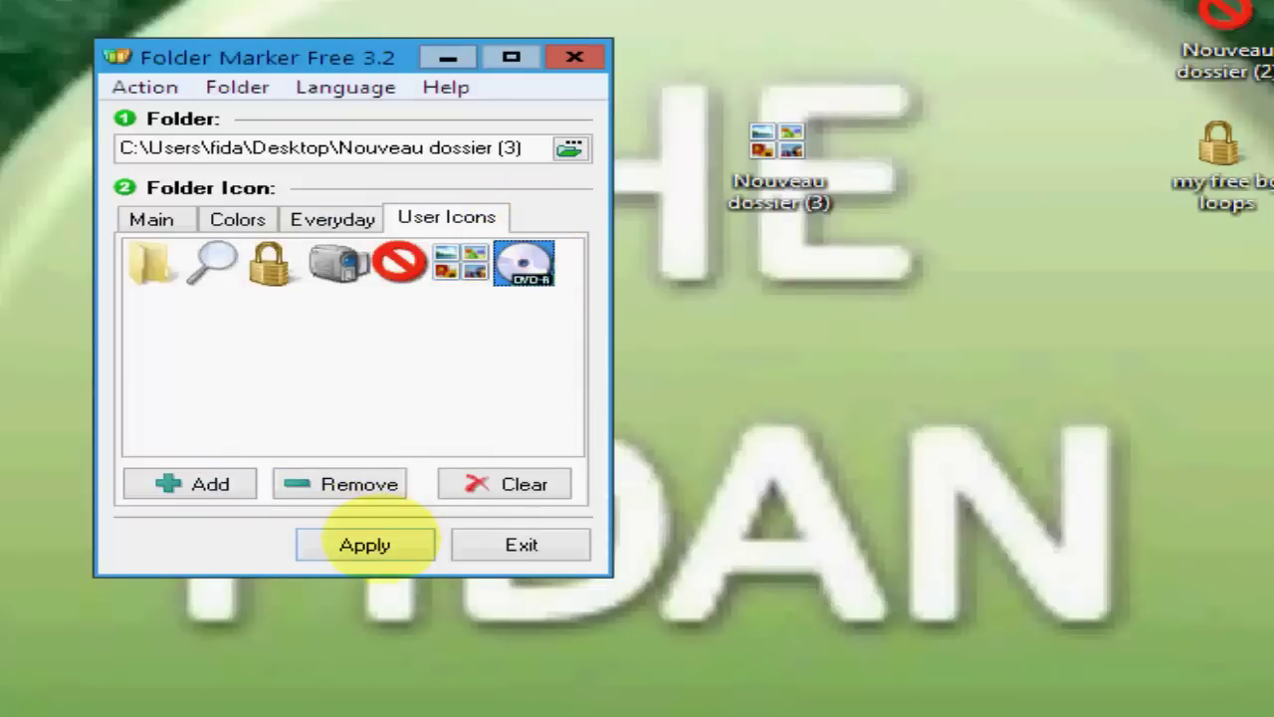
left_click(365, 544)
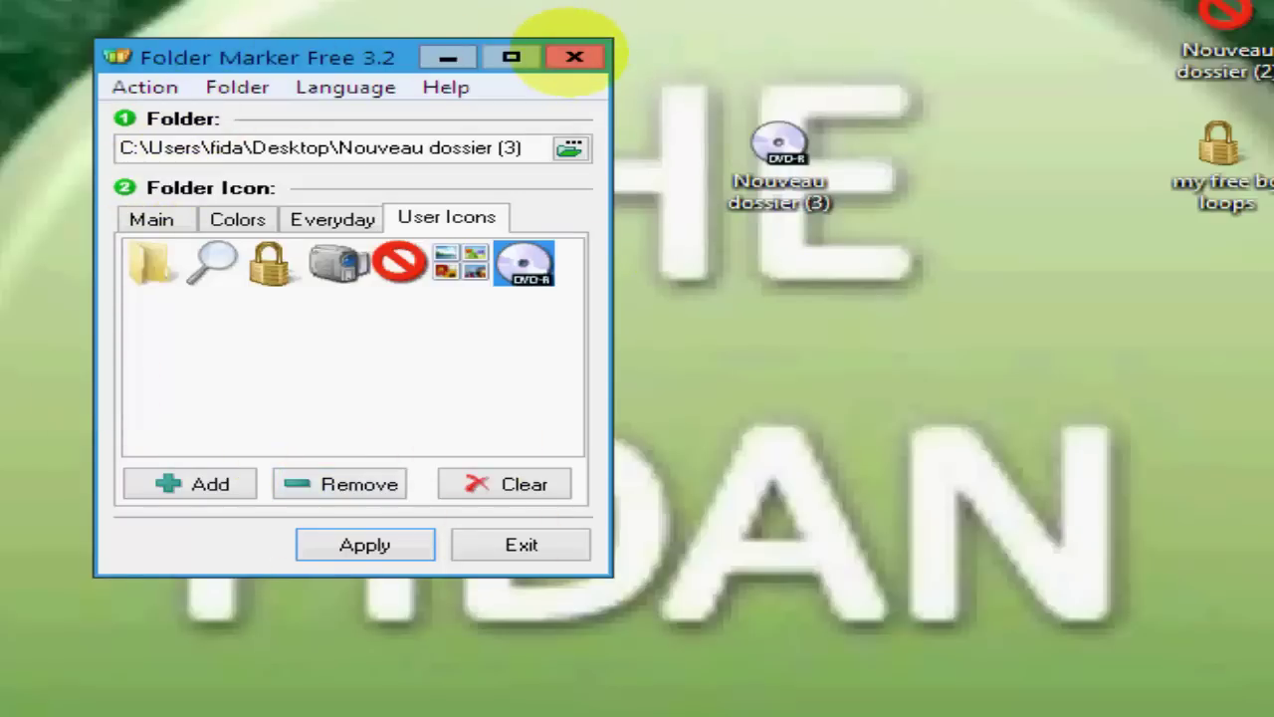
left_click(574, 57)
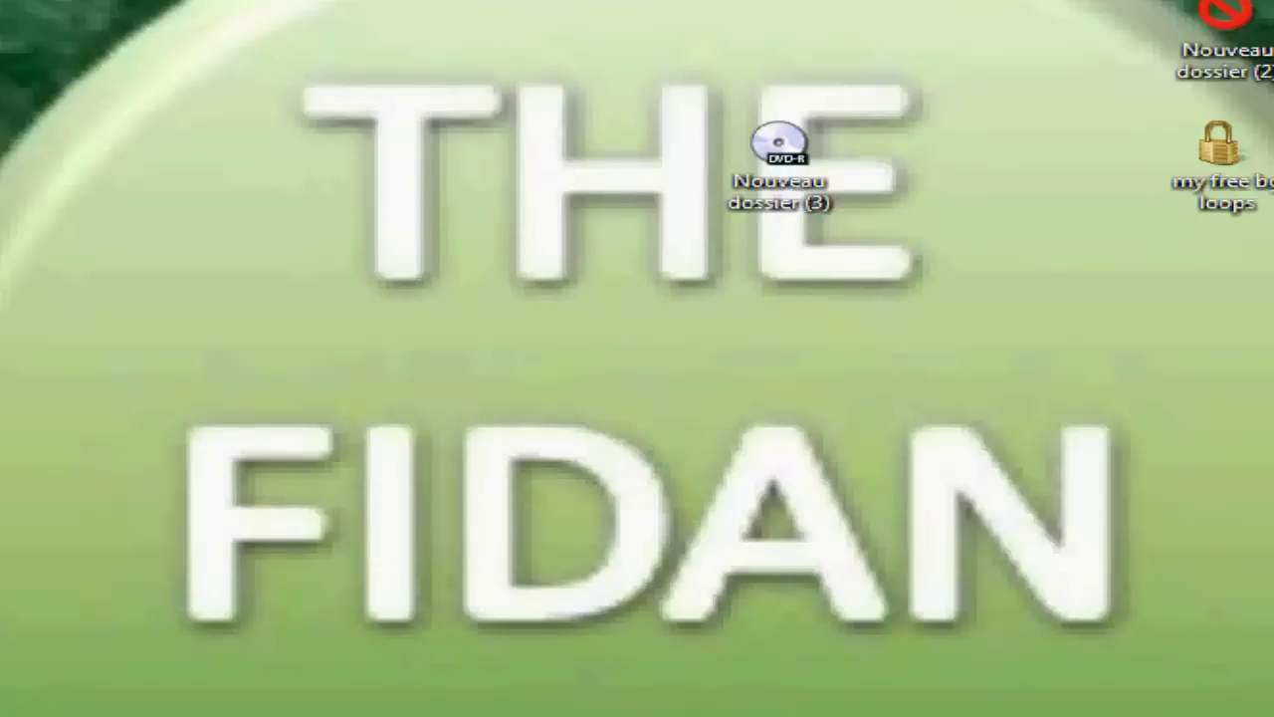
Move the desktop folder Nouveau dossier to an open area and mark it as High Priority
left_click_drag(1188, 398, 919, 364)
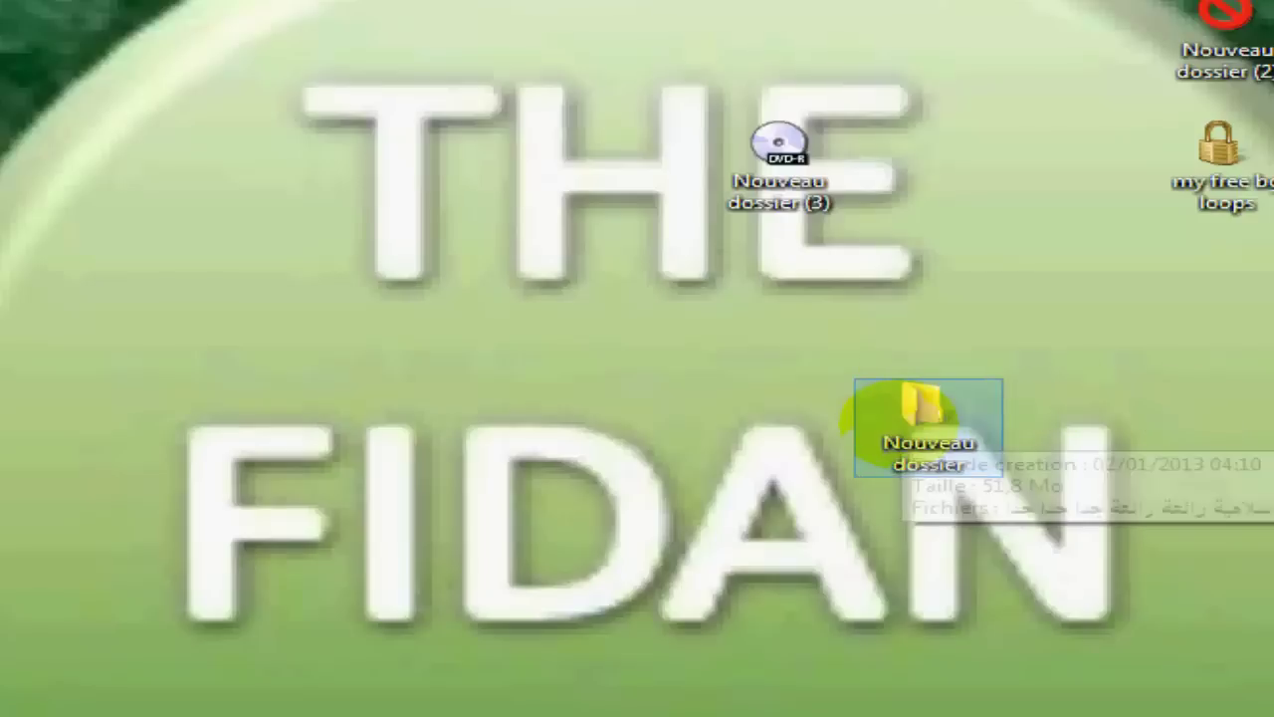
right_click(896, 423)
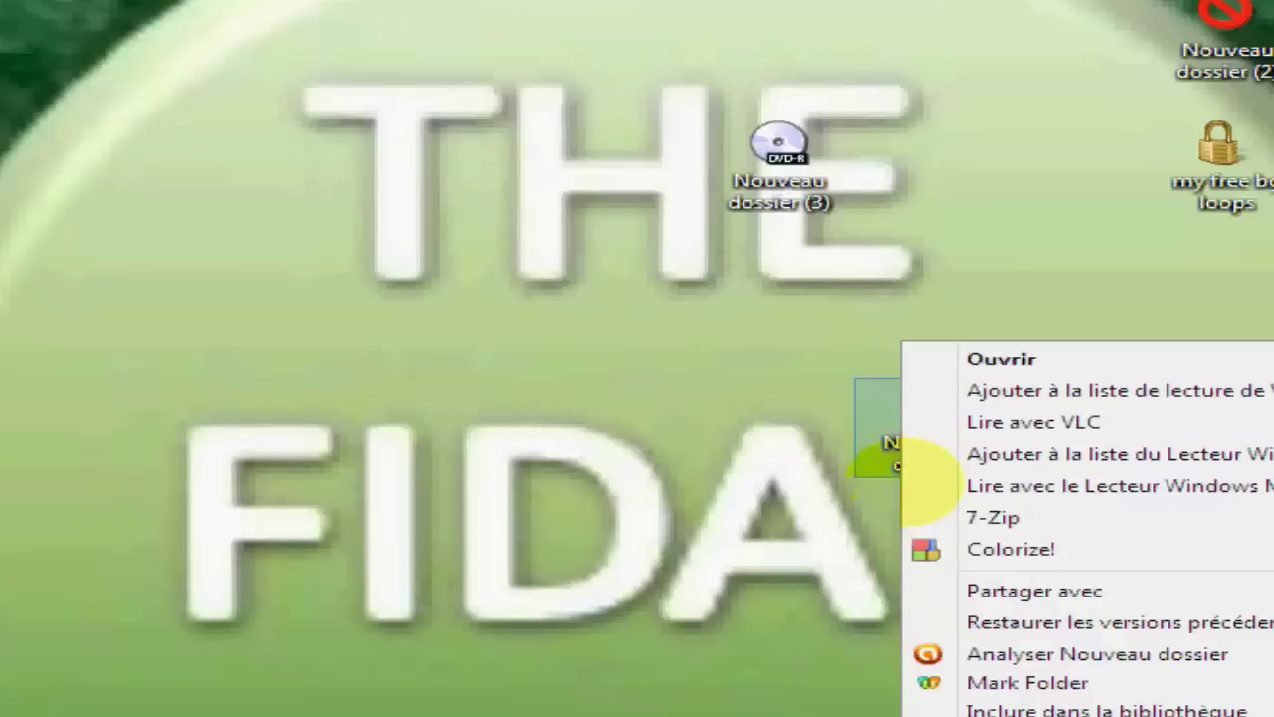
mouse_move(985, 683)
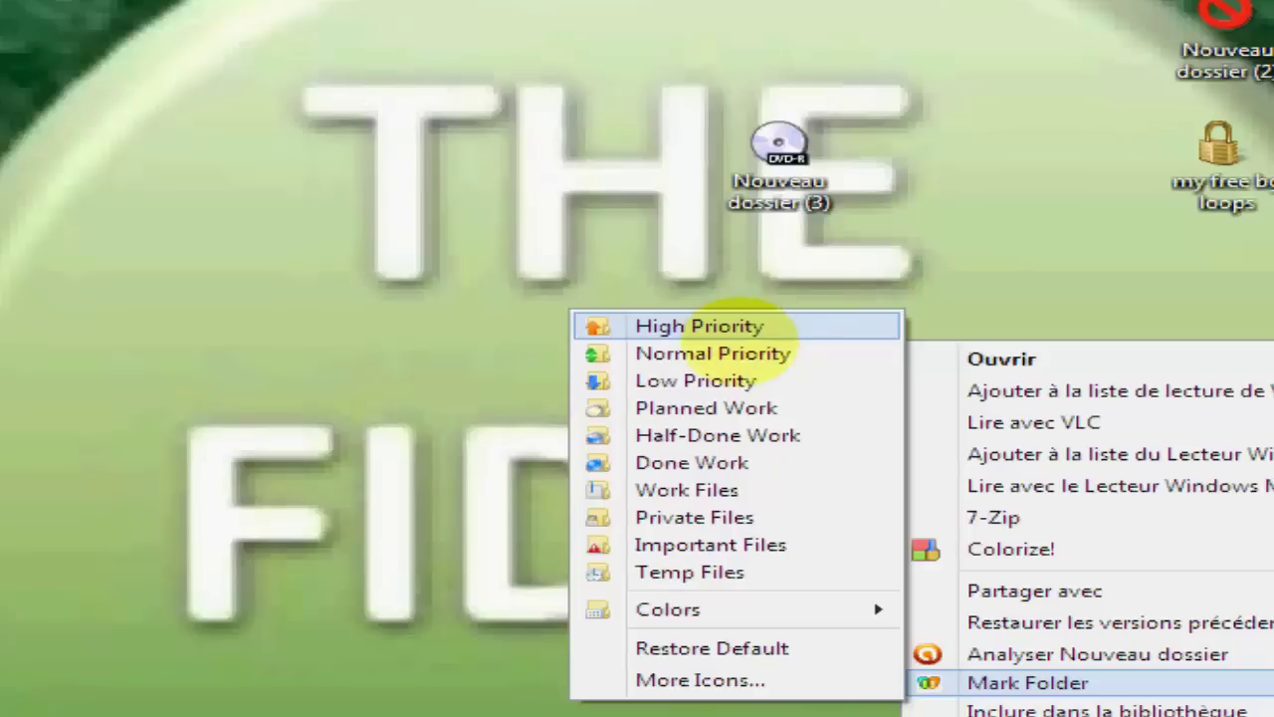
left_click(751, 324)
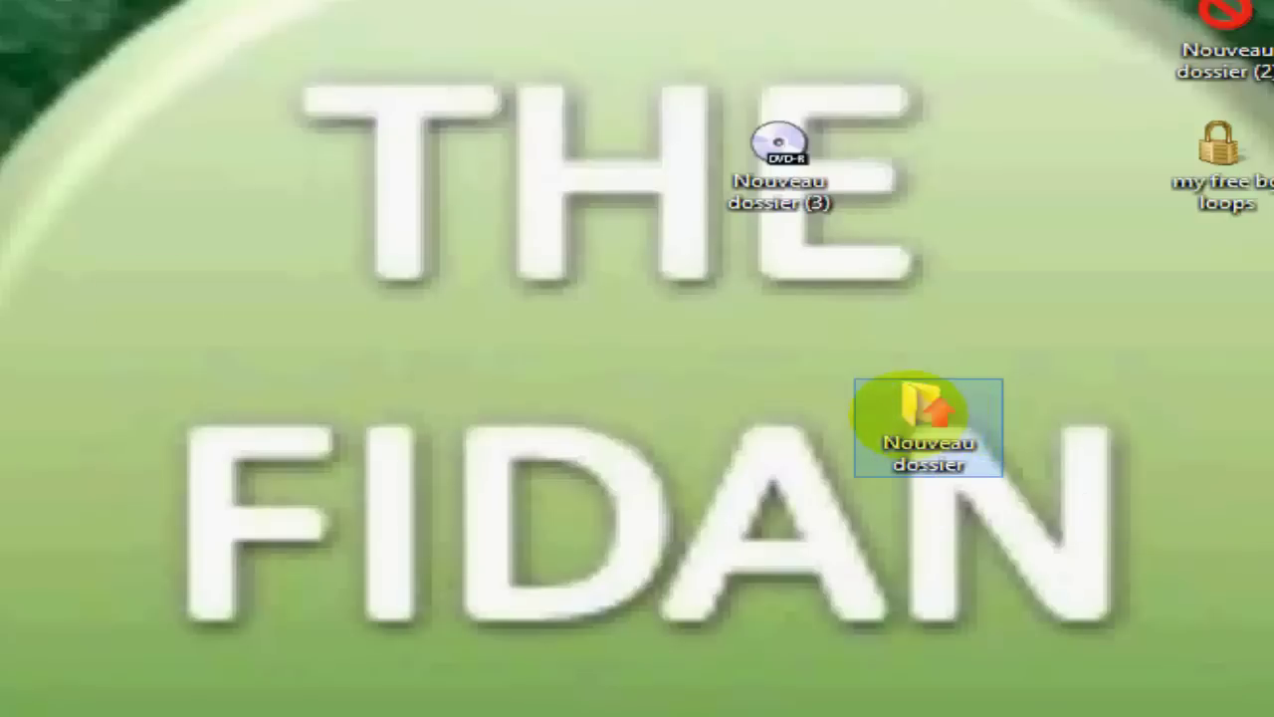
Move Nouveau dossier to the far side of the desktop and mark it as Done Work
left_click_drag(926, 428, 51, 286)
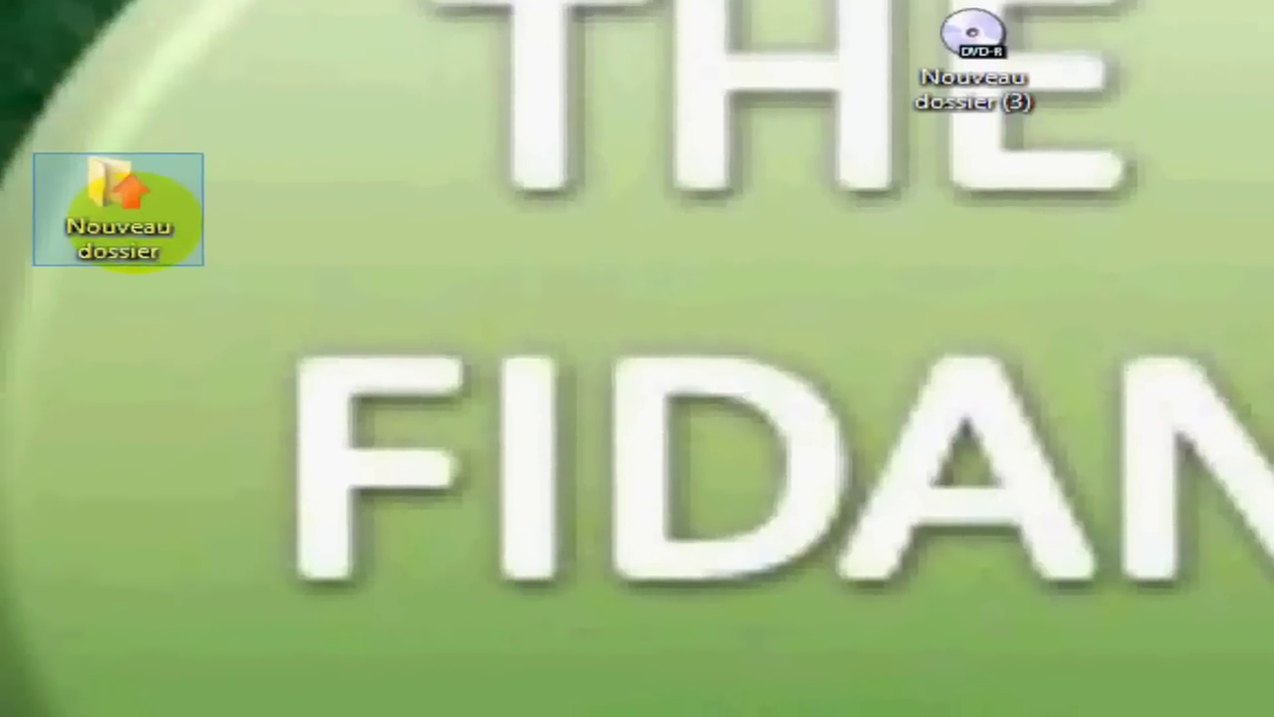
right_click(125, 214)
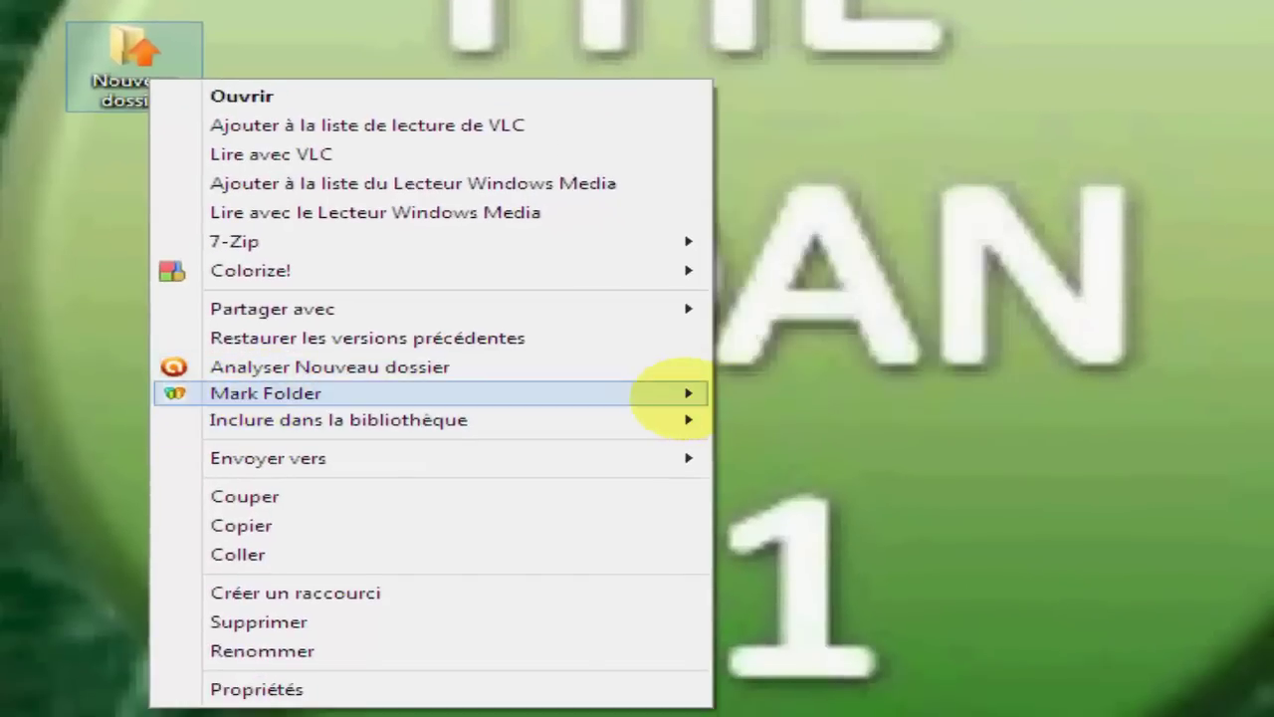
mouse_move(655, 396)
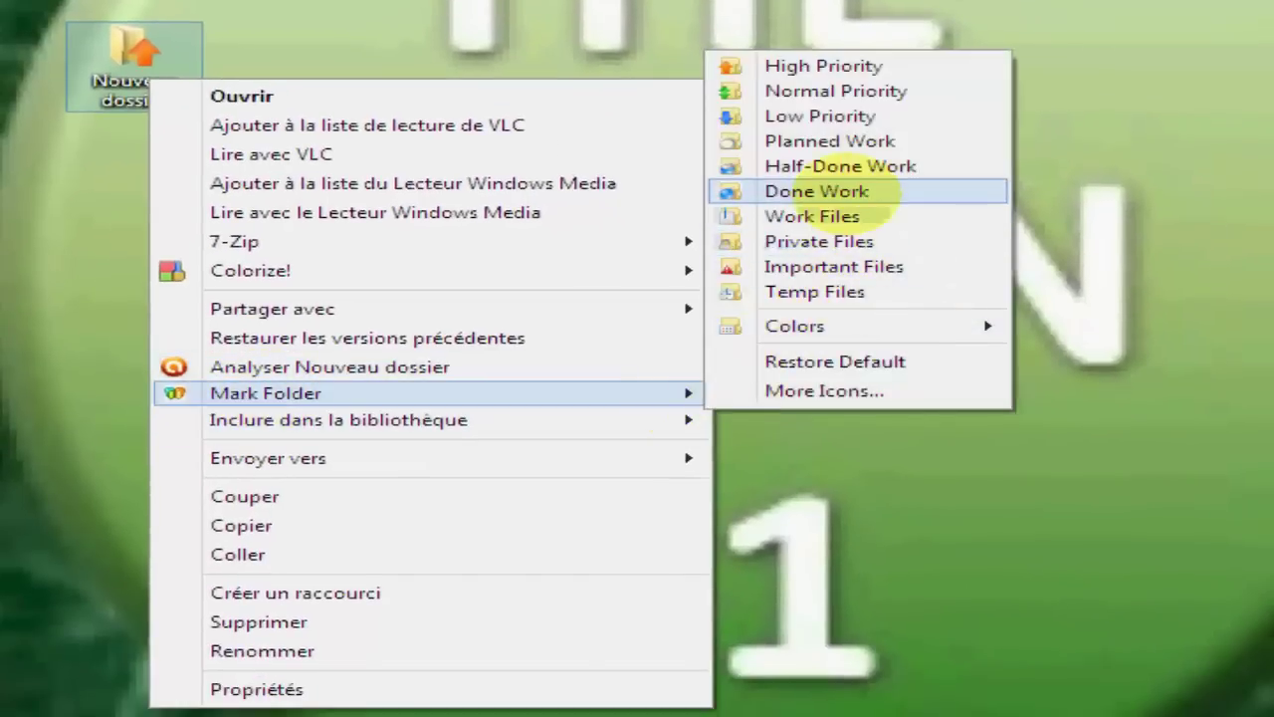
left_click(816, 190)
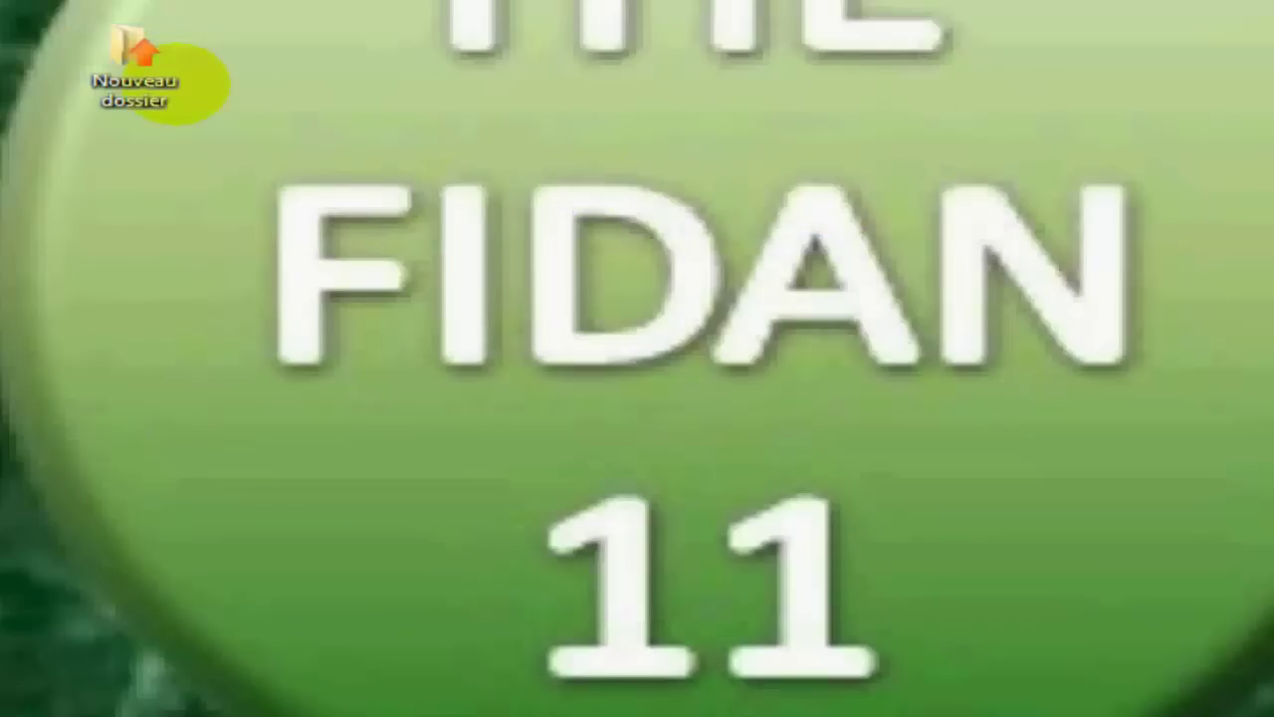
Mark the Nouveau dossier folder with the White color
right_click(164, 78)
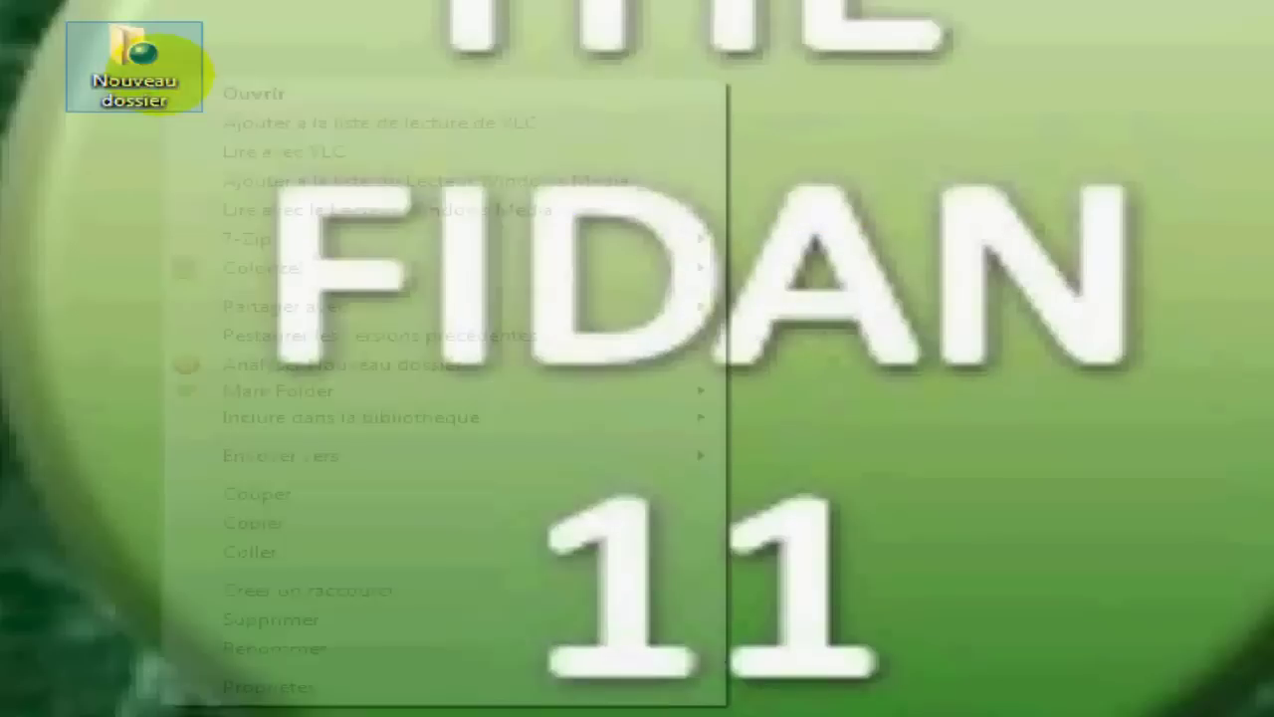
mouse_move(308, 391)
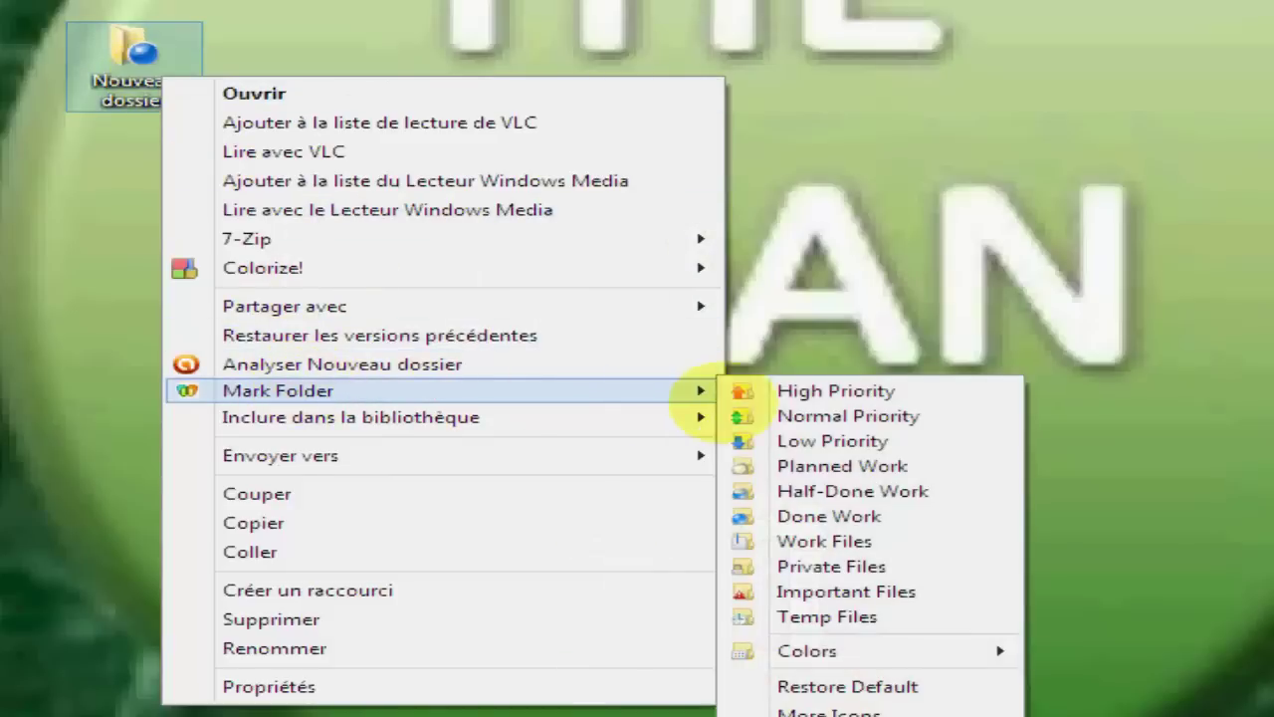
mouse_move(847, 652)
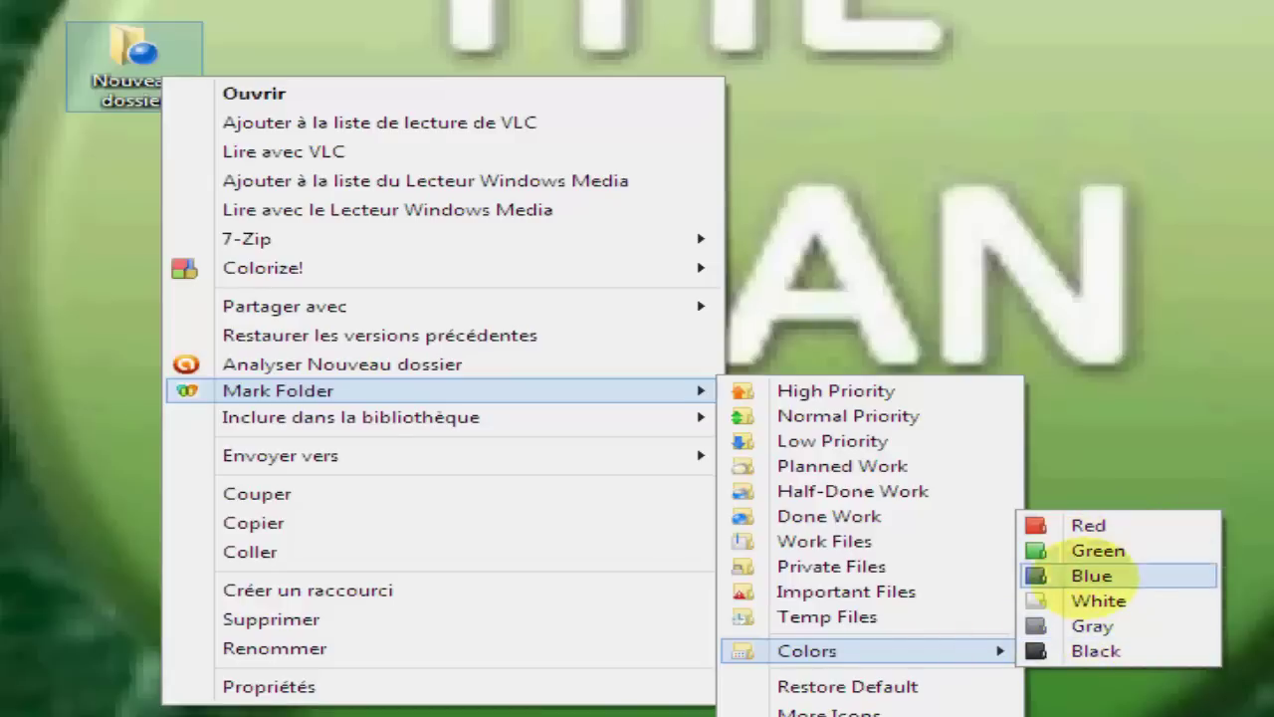
left_click(1100, 600)
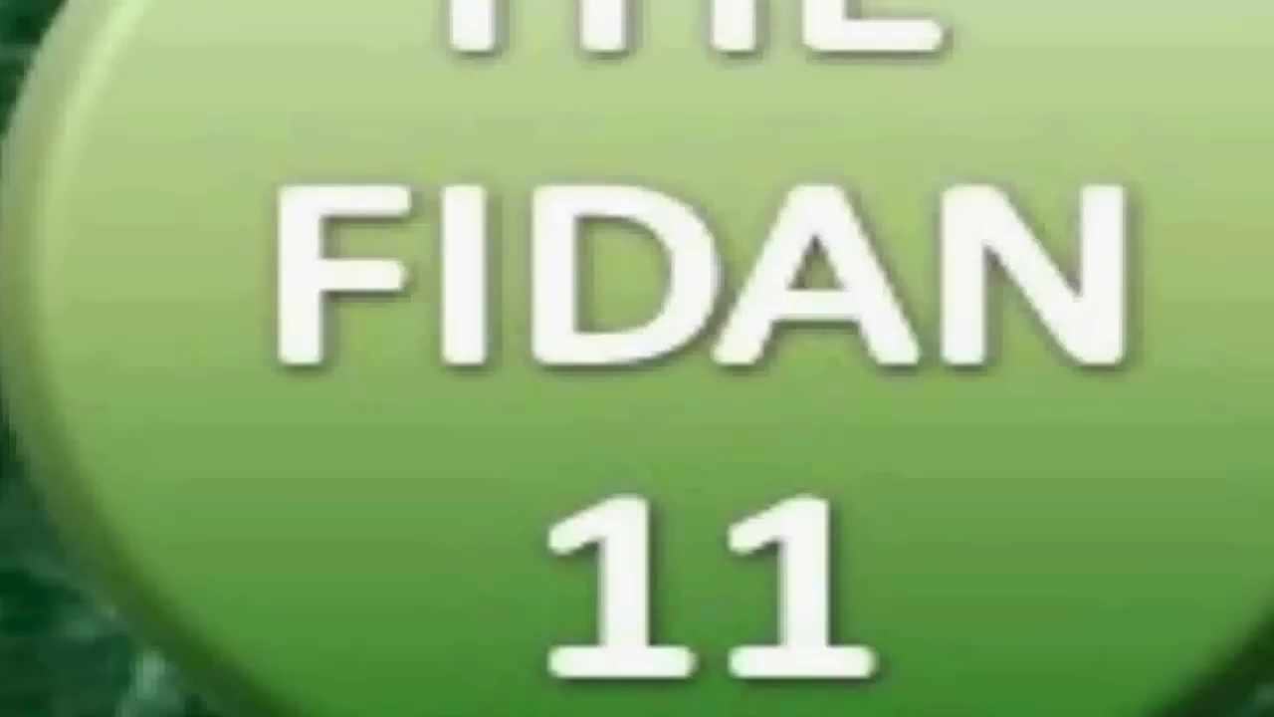
Restore the default icon of the Nouveau dossier folder
right_click(97, 47)
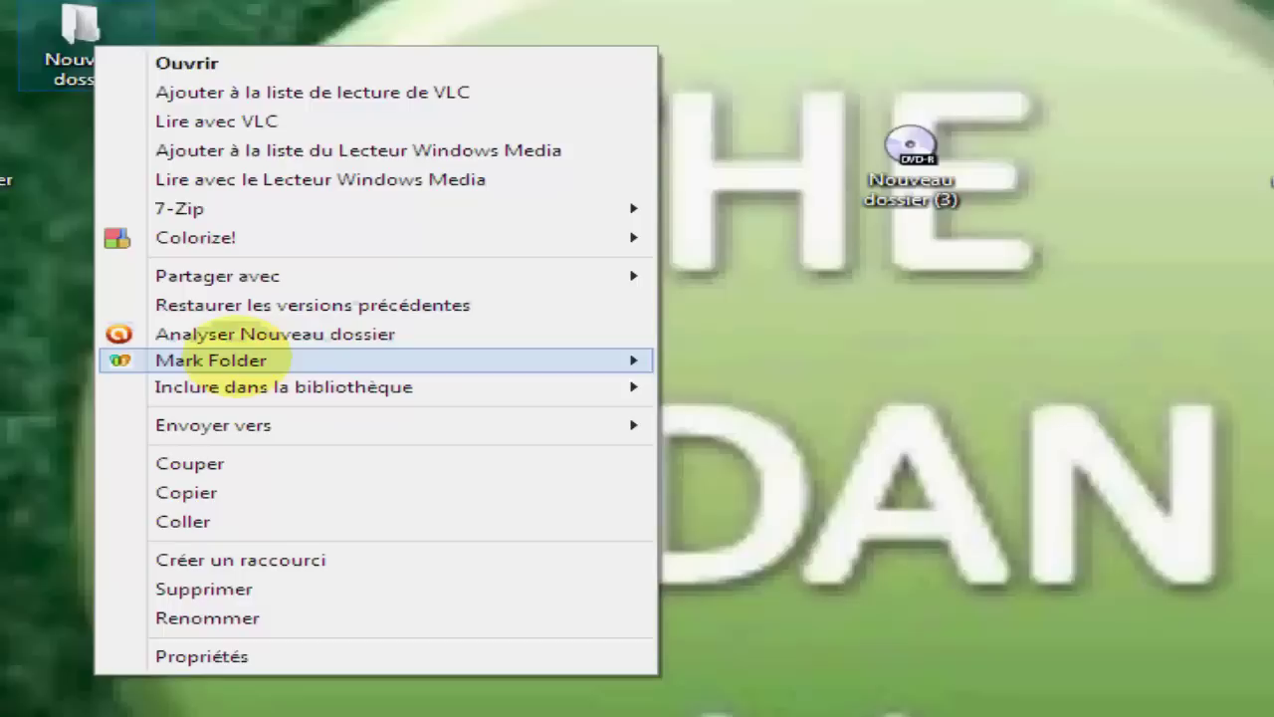
mouse_move(254, 358)
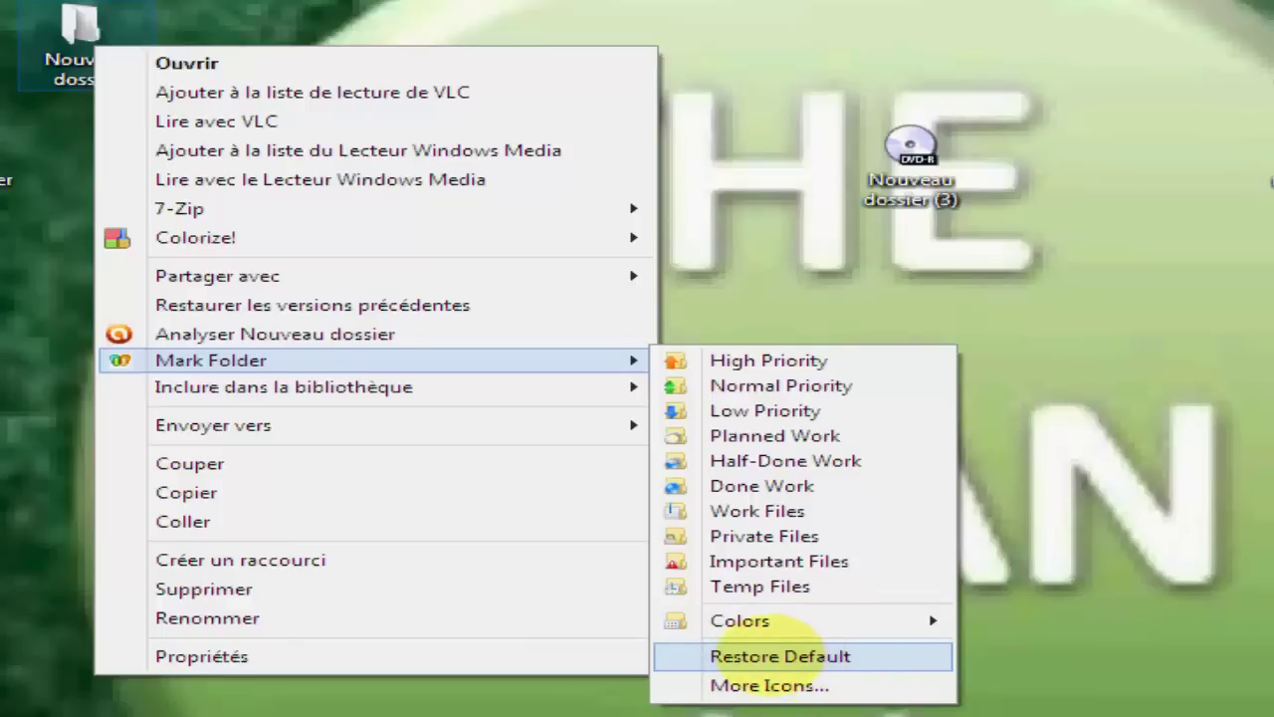
left_click(837, 657)
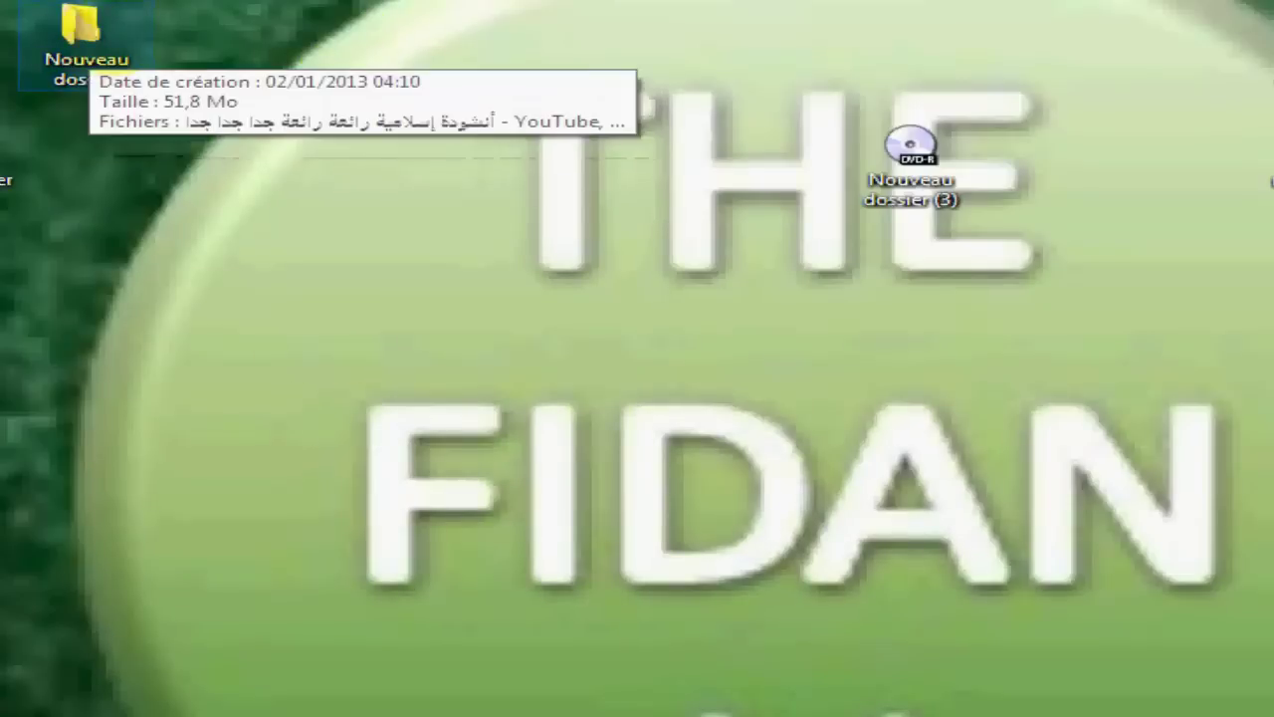
Open More Icons for Nouveau dossier, look through the Main, Colors, Everyday and User Icons sets, and close Folder Marker
right_click(72, 31)
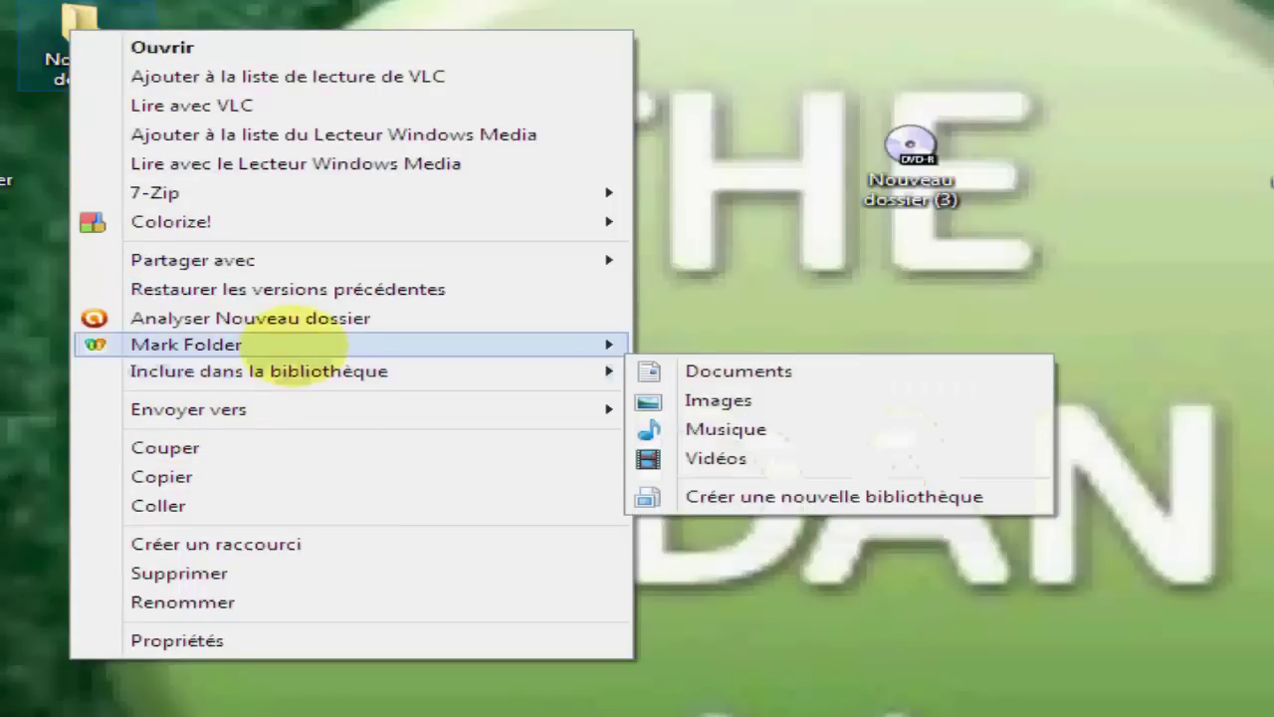
mouse_move(294, 344)
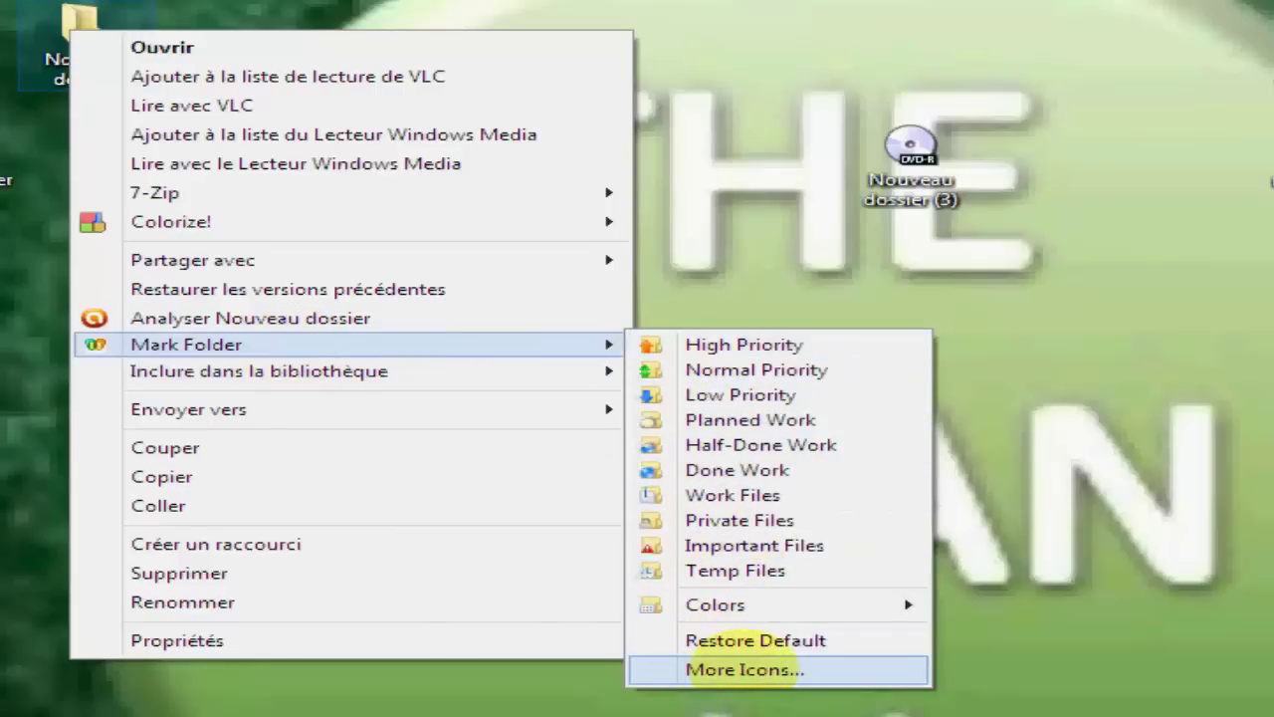
left_click(754, 667)
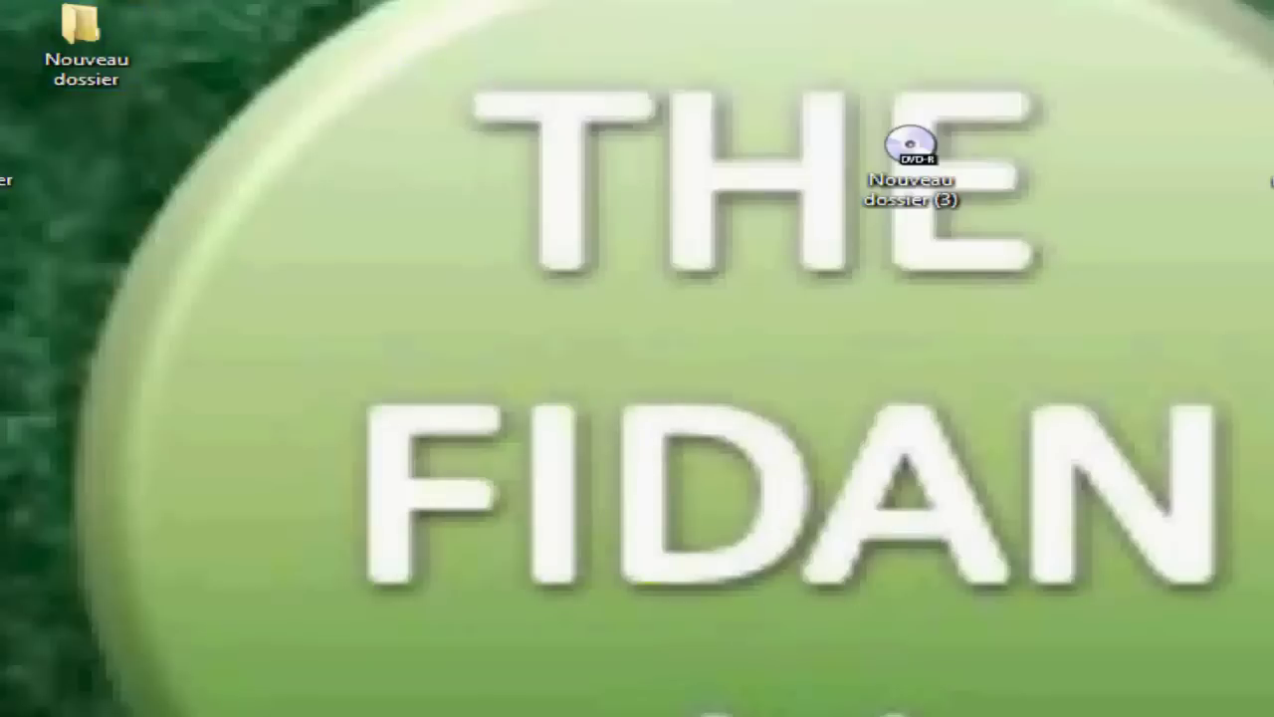
left_click(597, 367)
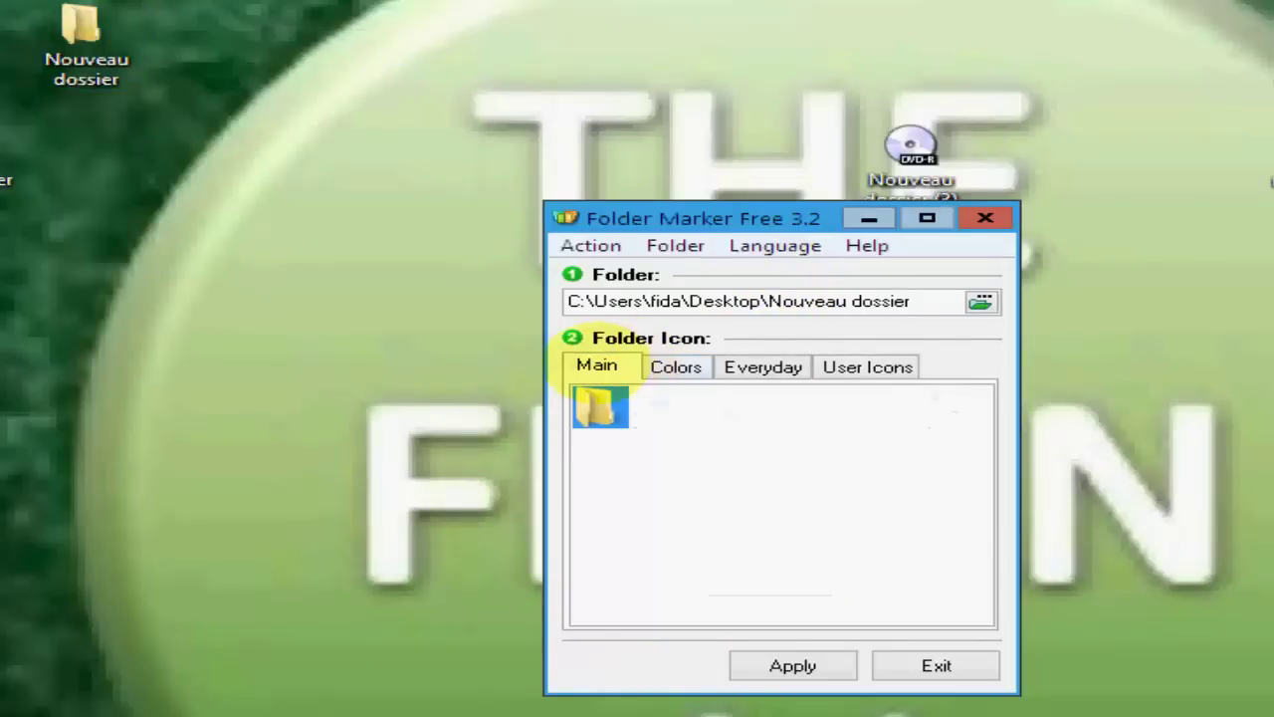
left_click(675, 366)
left_click(762, 366)
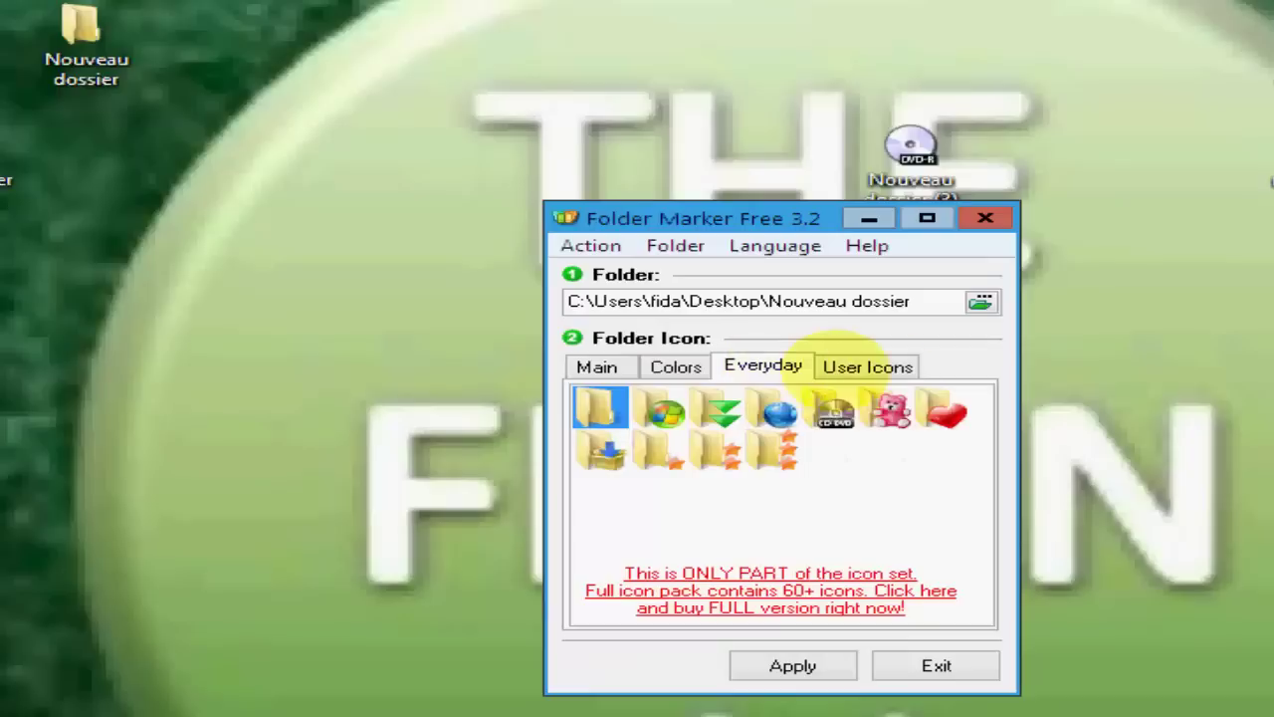
left_click(867, 366)
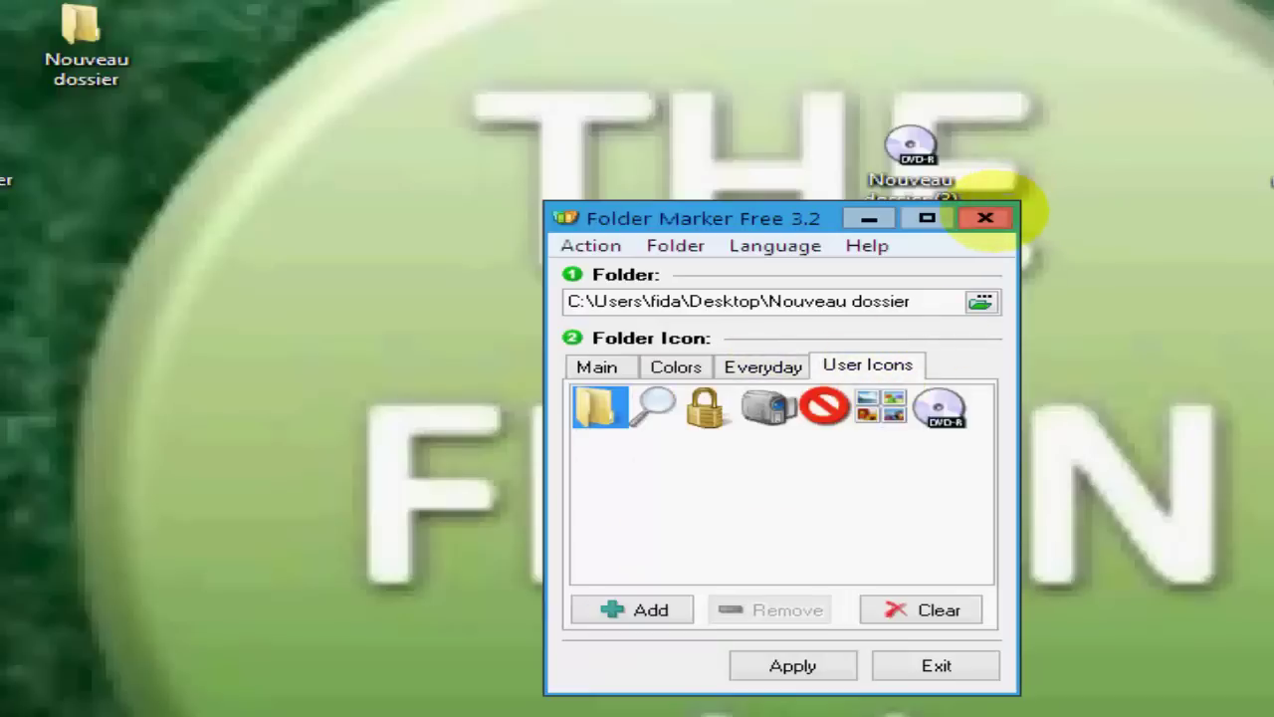
left_click(984, 217)
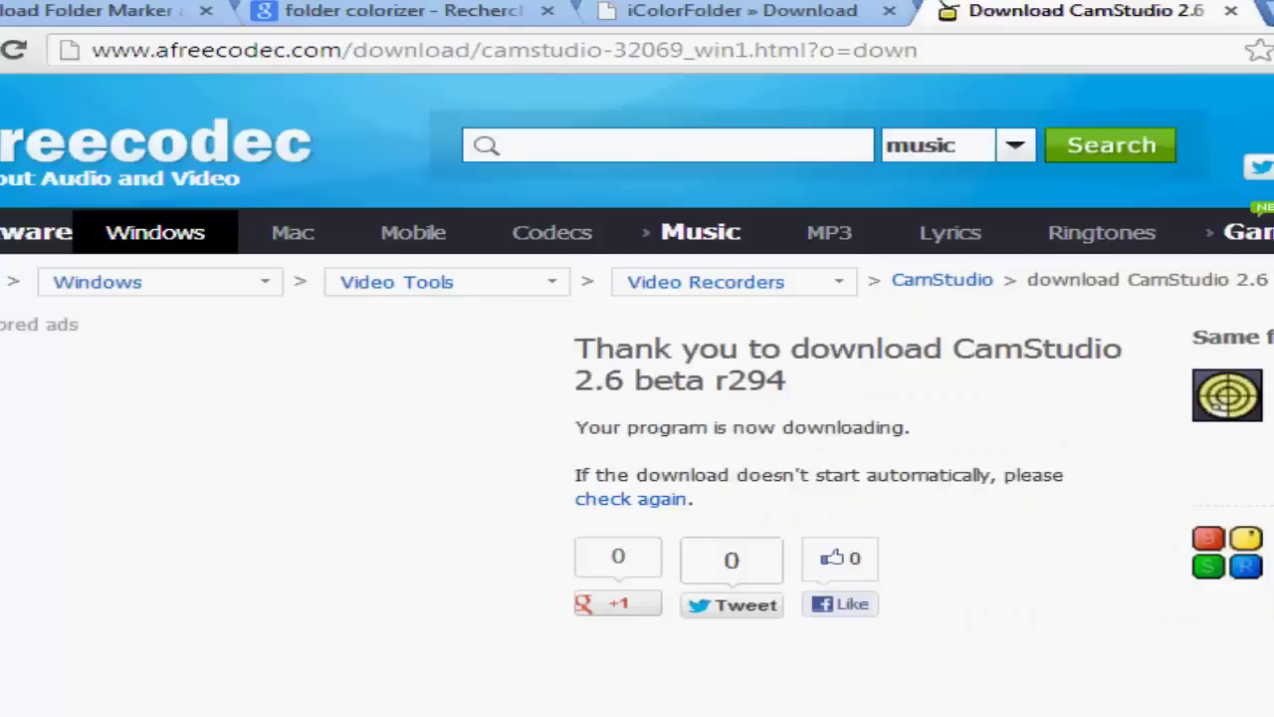
View the Folder Colorizer download page on Softonic in Chrome and return to the desktop
left_click(368, 55)
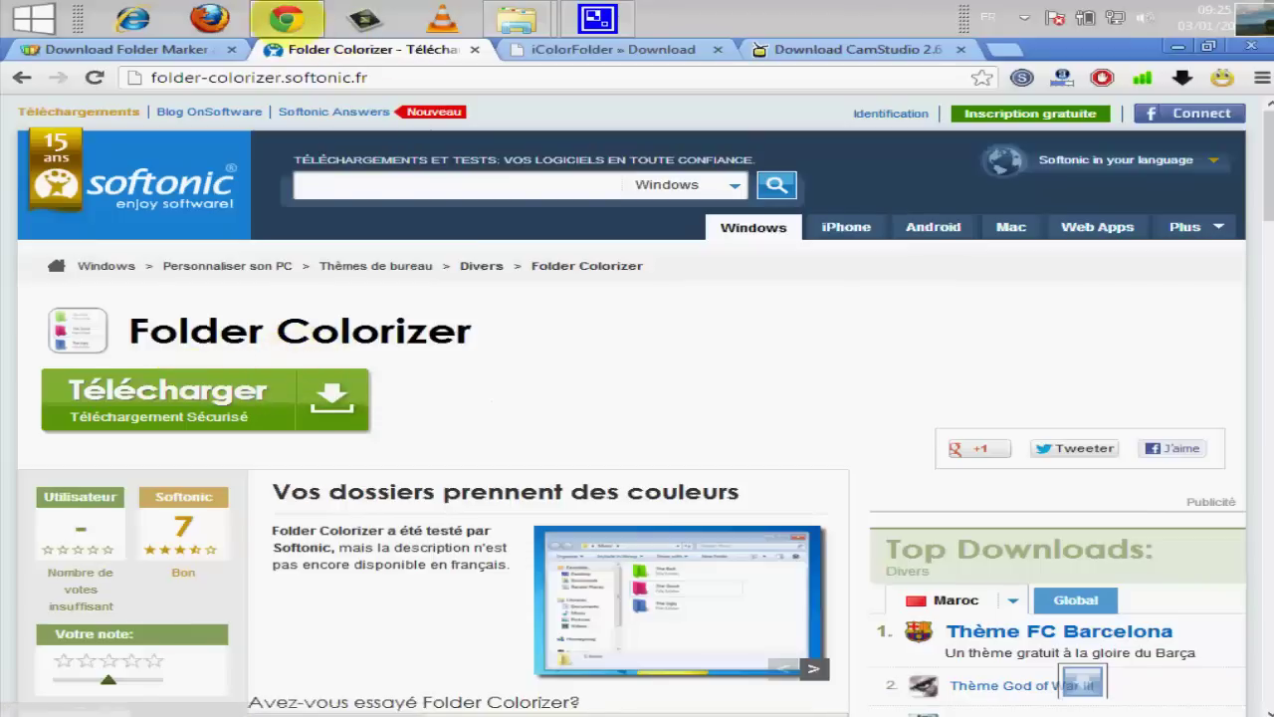
left_click(286, 18)
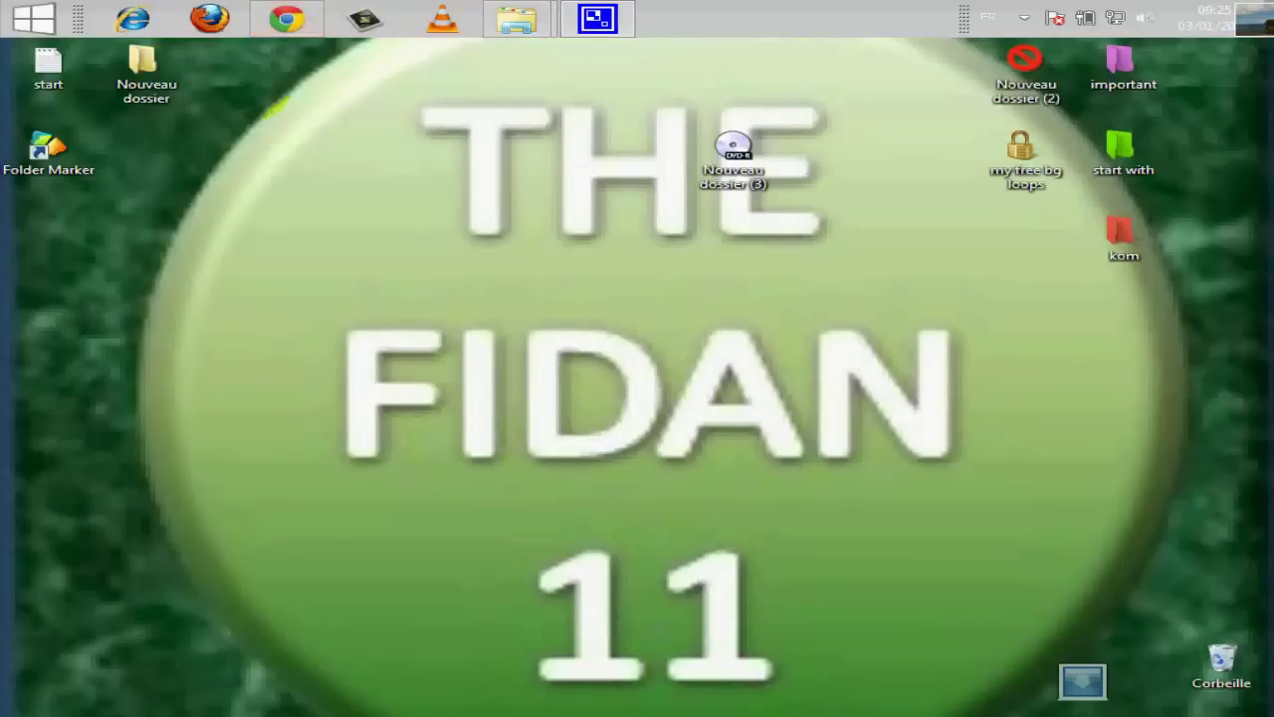
Move the Nouveau dossier folder toward the middle of the desktop and colorize it SandyBrown
left_click_drag(146, 65, 364, 257)
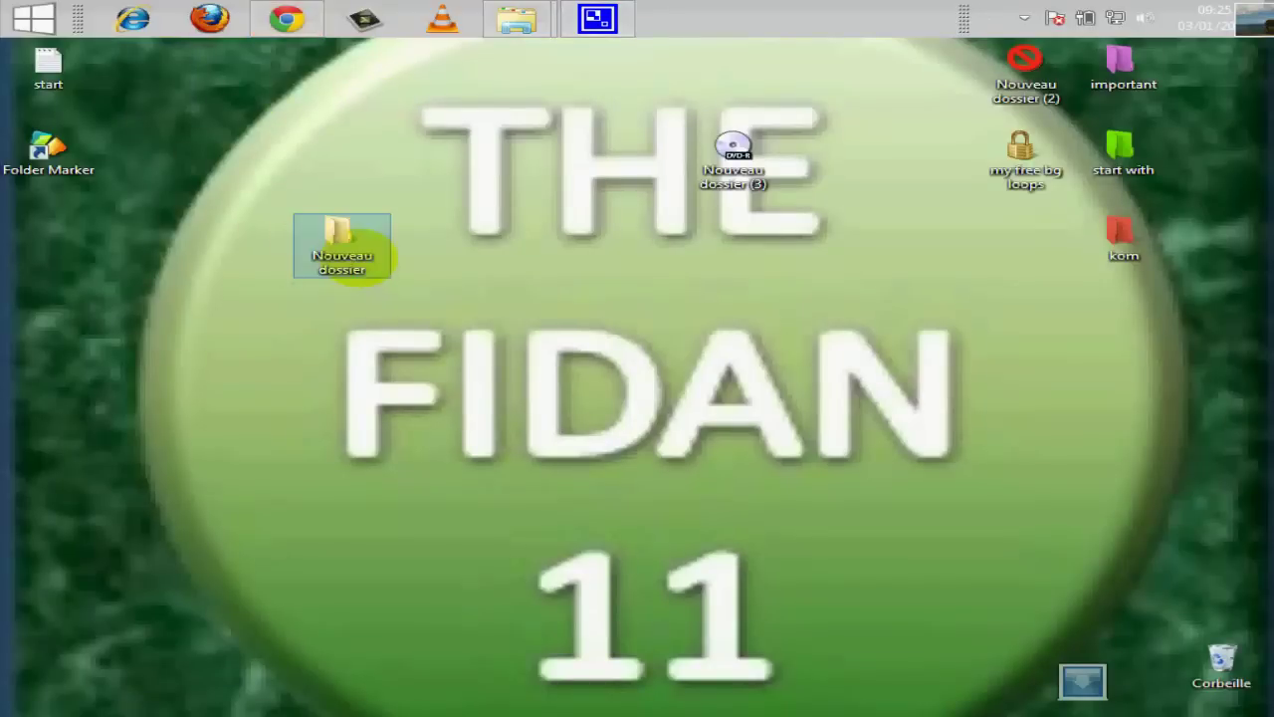
right_click(322, 244)
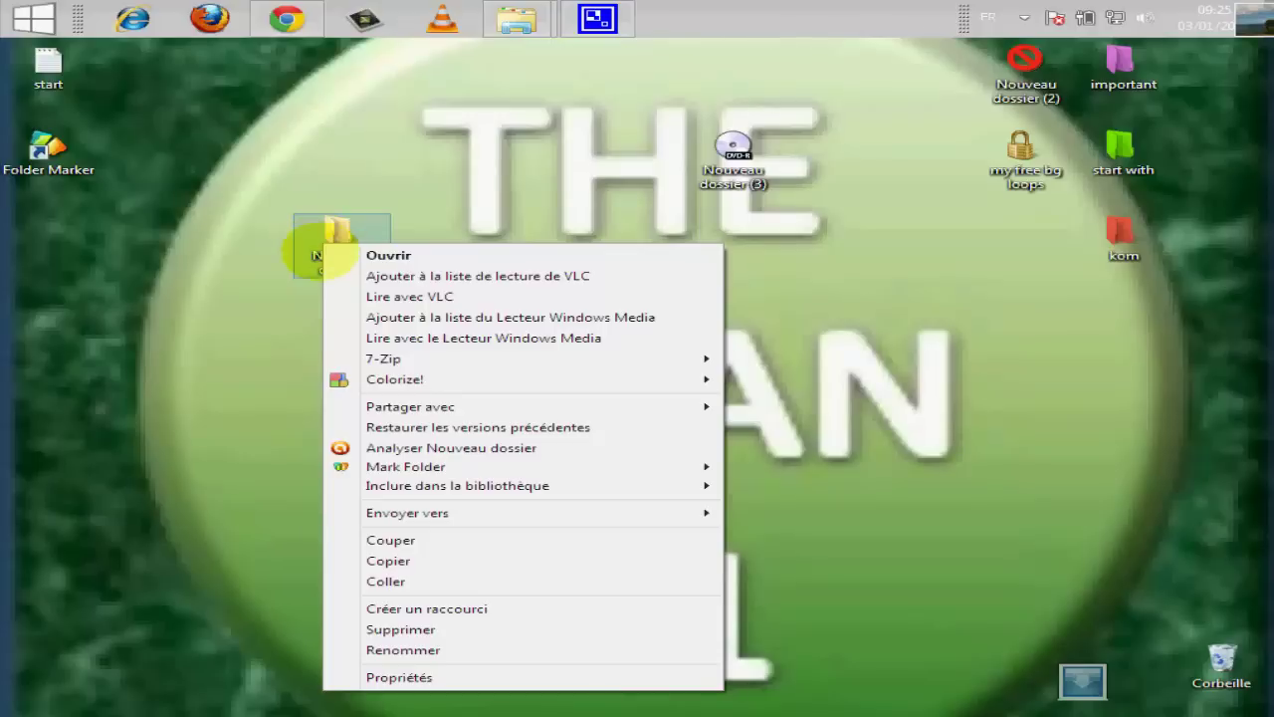
mouse_move(369, 379)
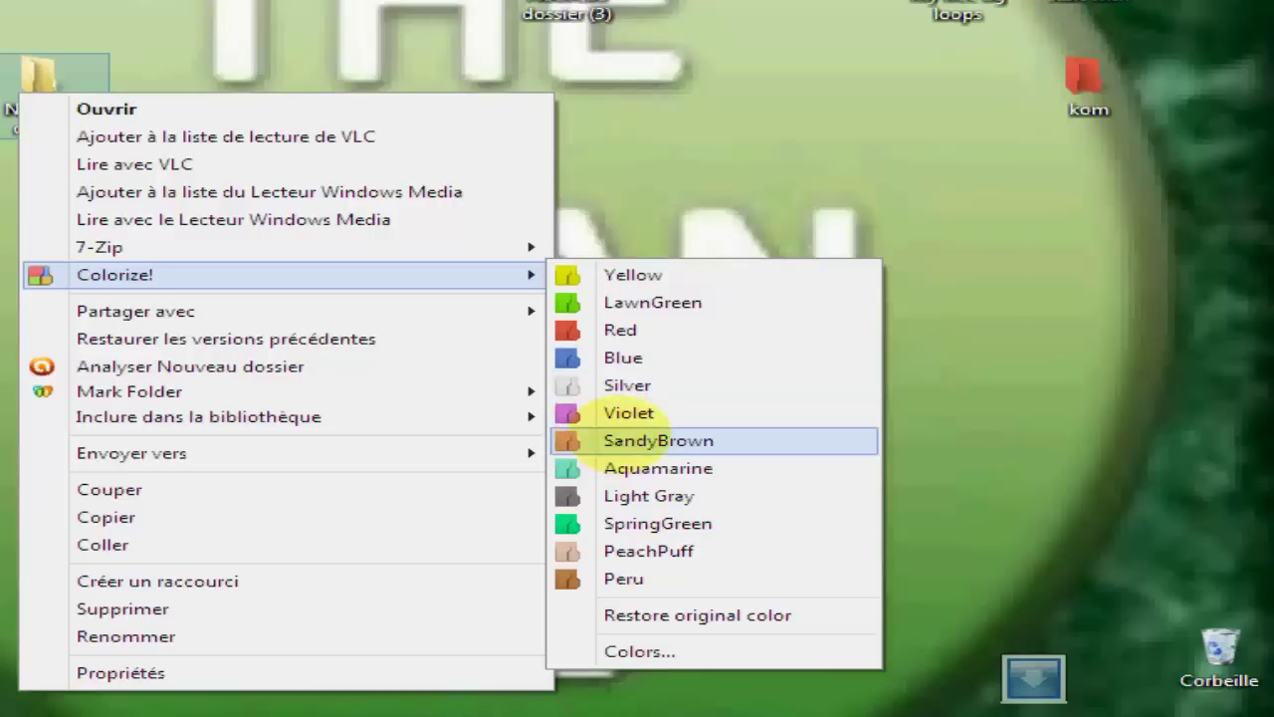
left_click(625, 438)
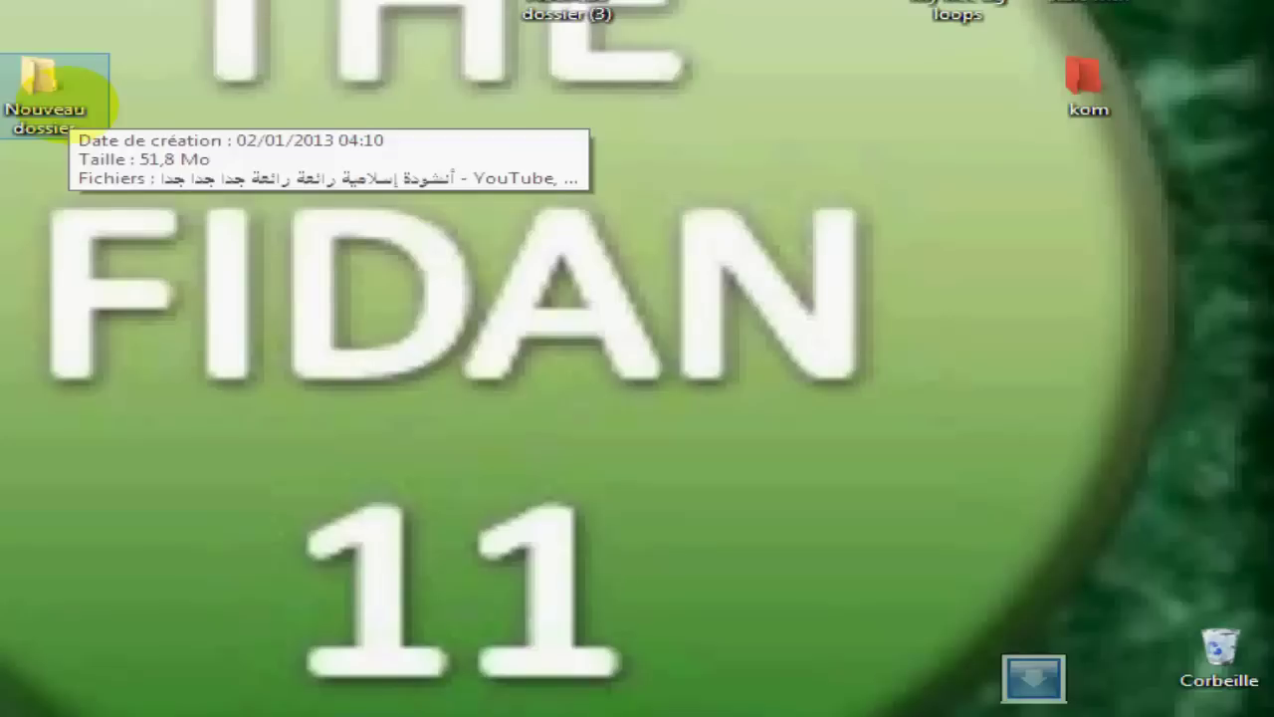
Open the Folder Colorizer color palette manager for the Nouveau dossier folder
right_click(72, 106)
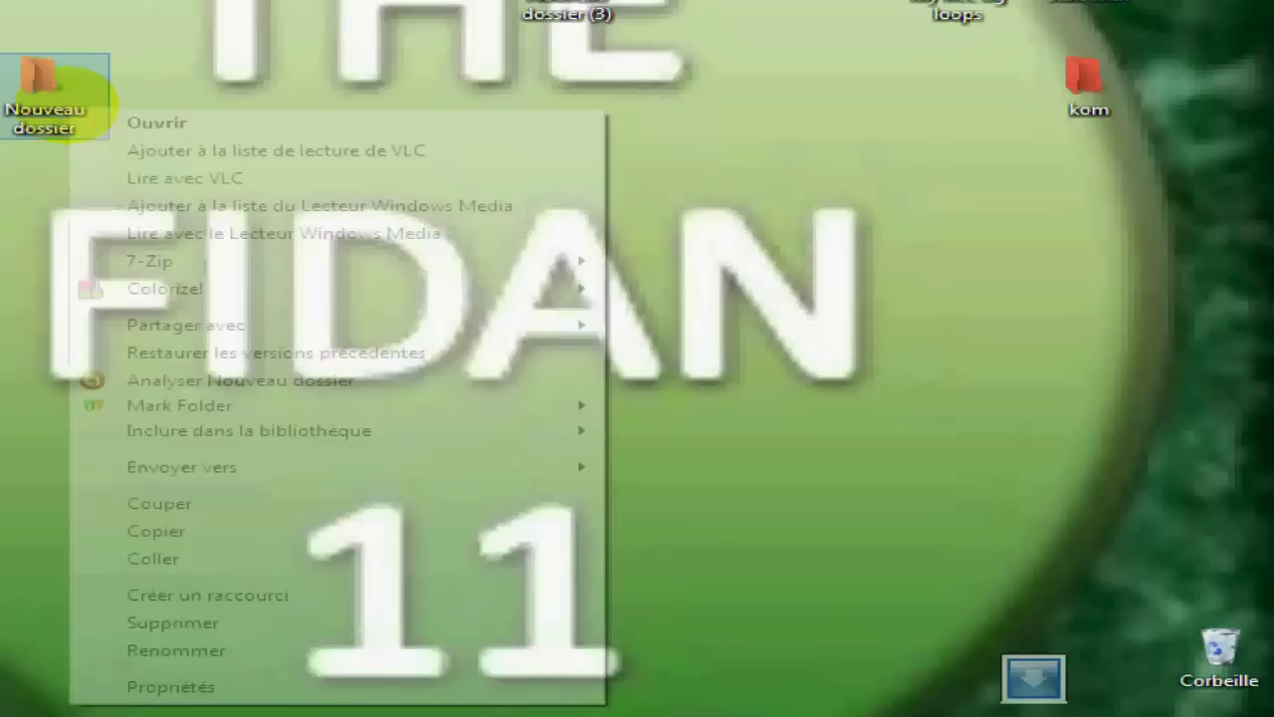
mouse_move(175, 281)
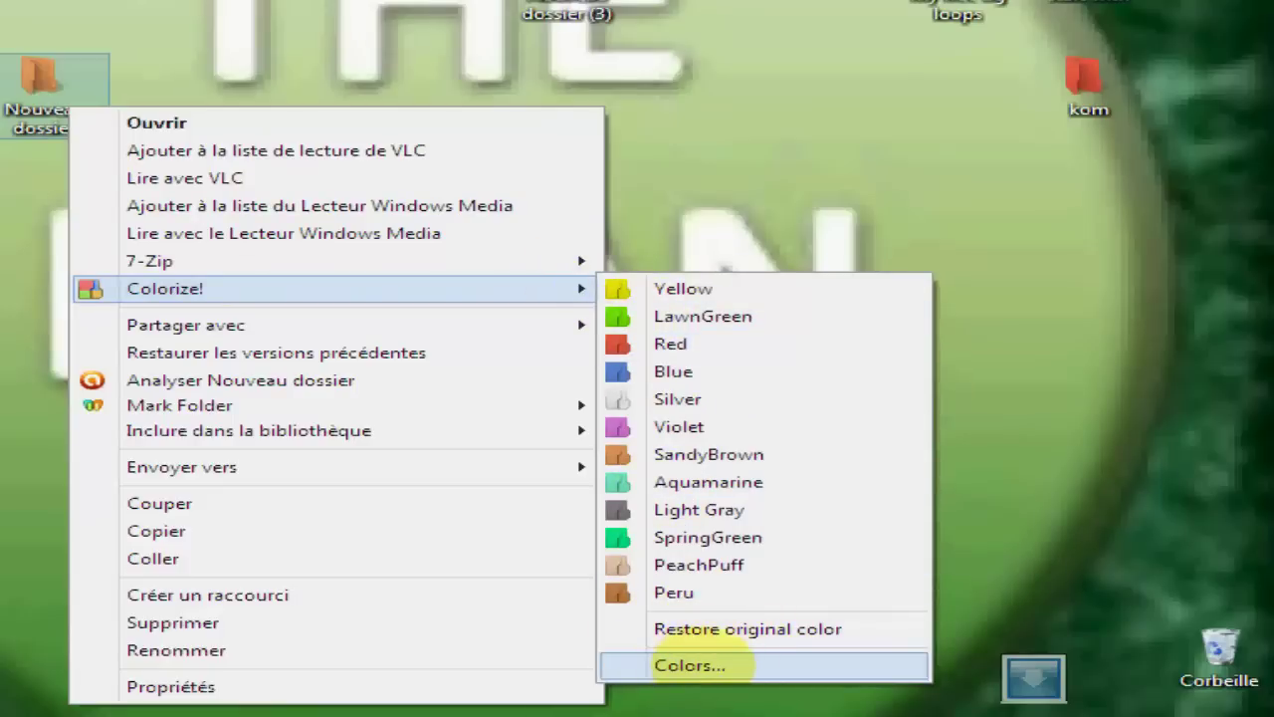
left_click(722, 665)
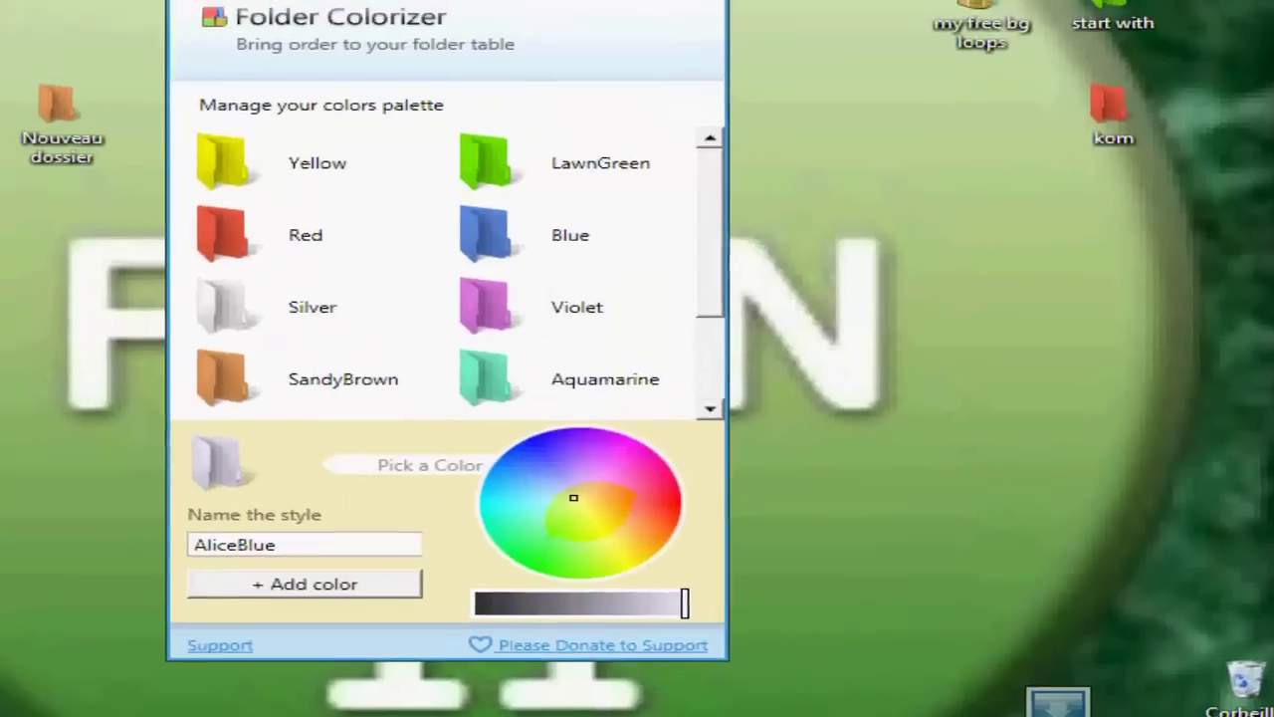
Try different colors on the color wheel, including PeachPuff, LemonChiffon, Light SkyBlue, PaleTurquoise, Pink and Tomato
left_click(567, 472)
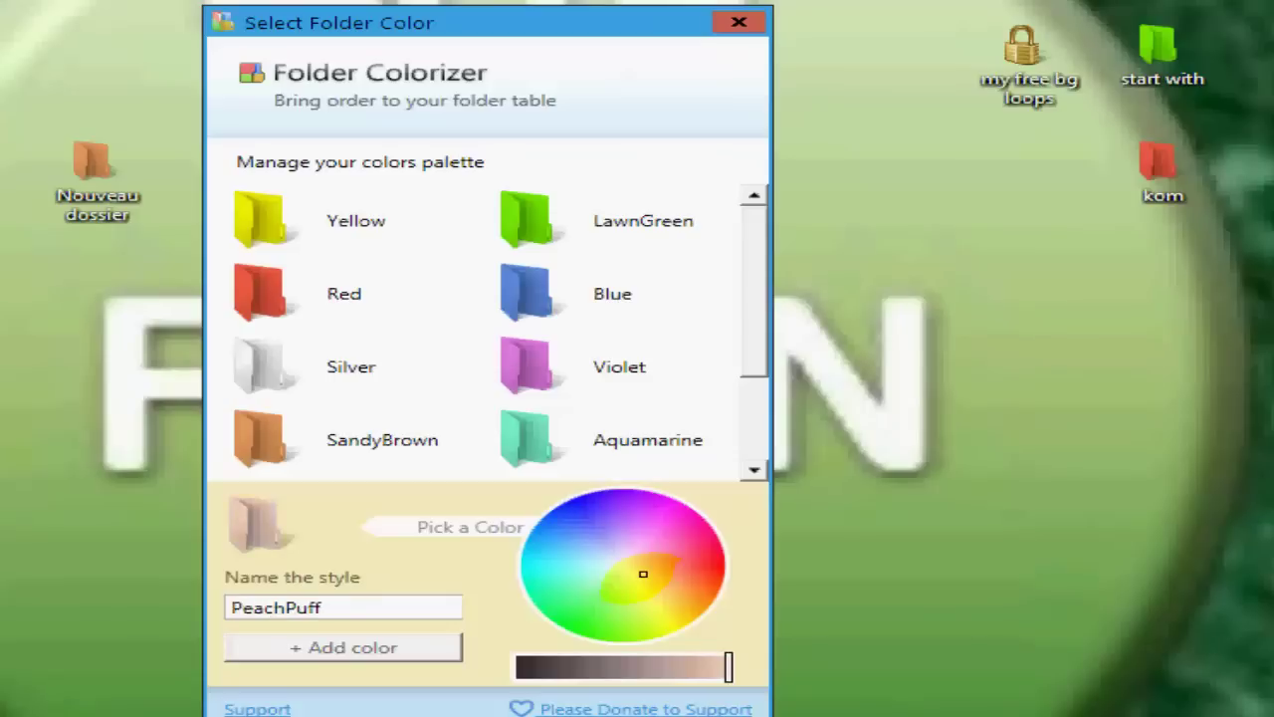
left_click(632, 578)
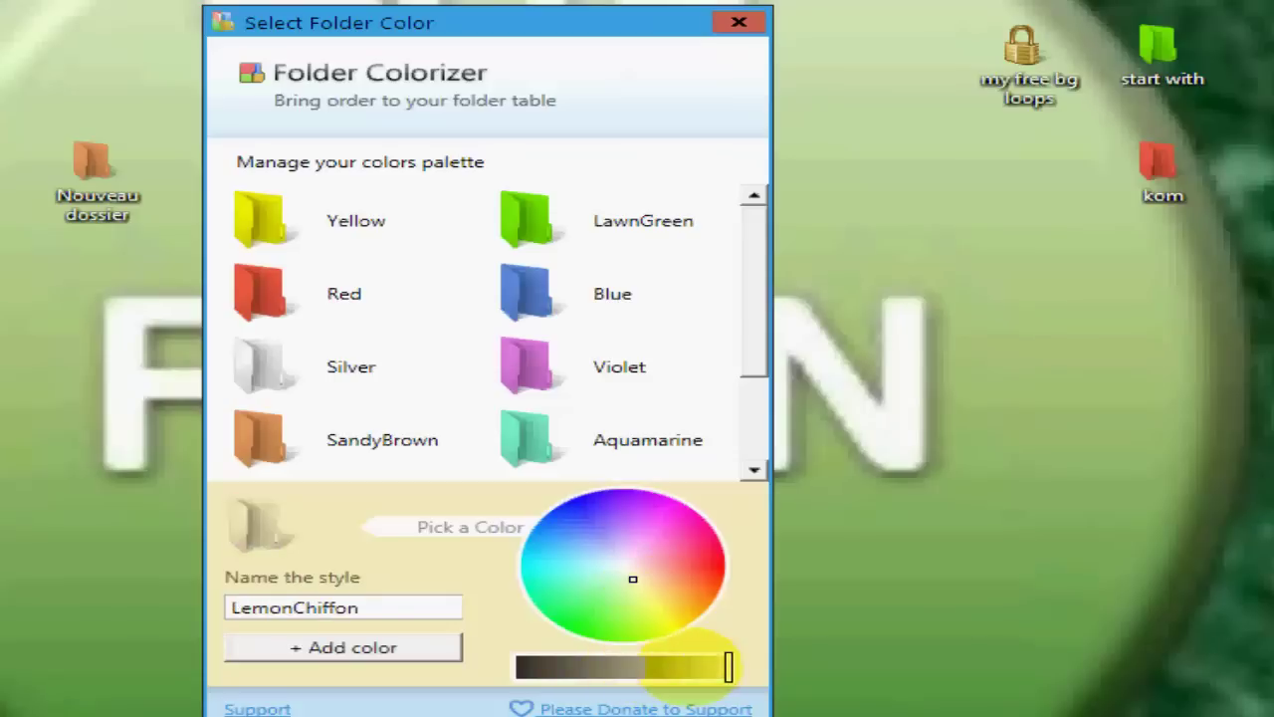
left_click(640, 575)
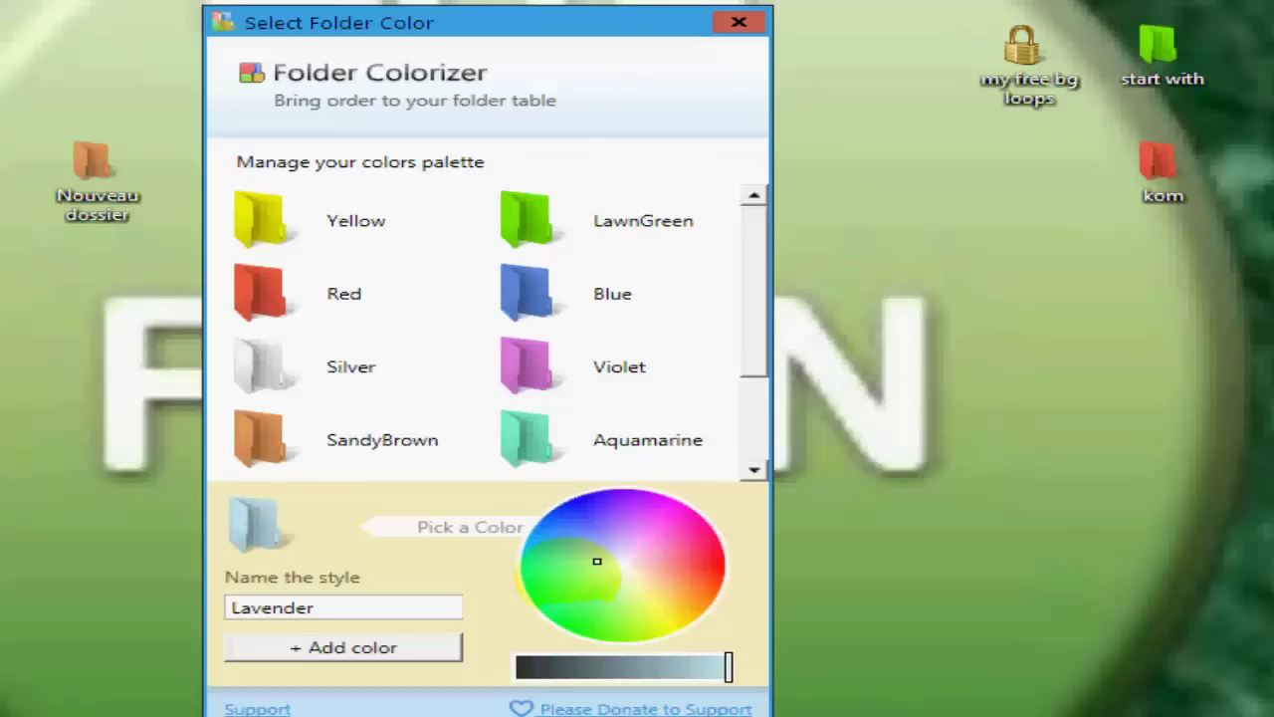
left_click(563, 559)
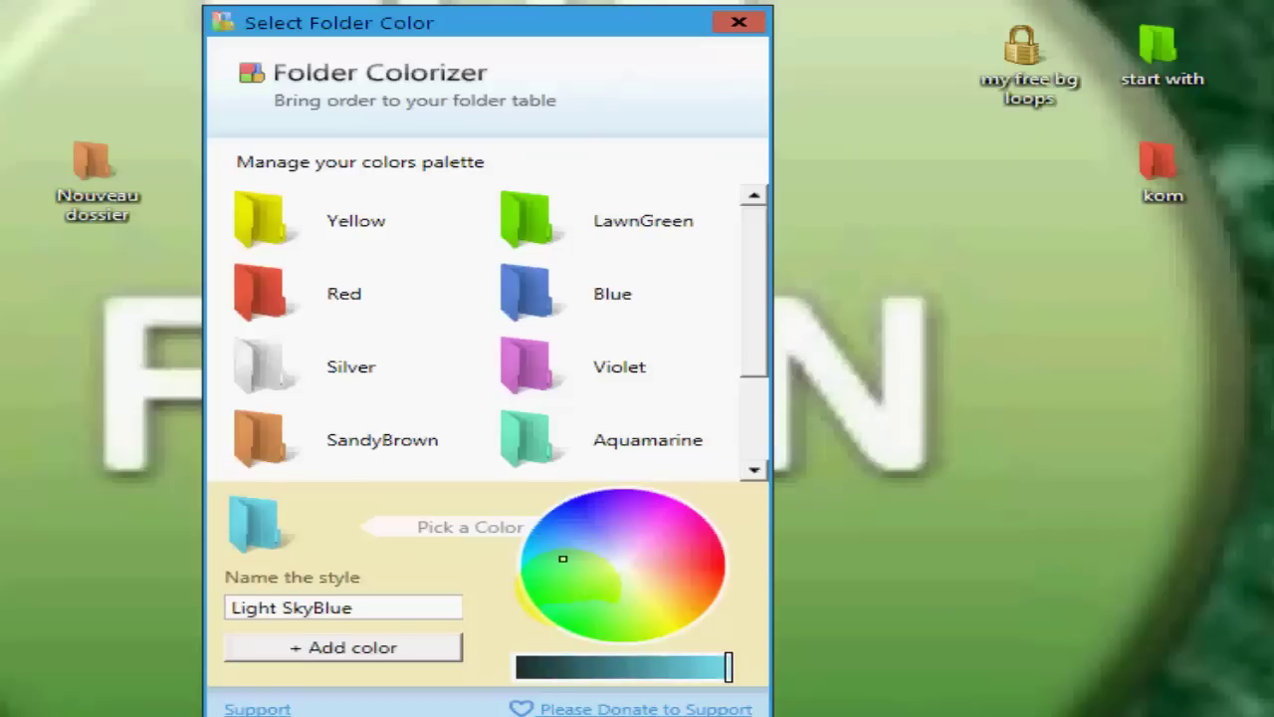
left_click(595, 575)
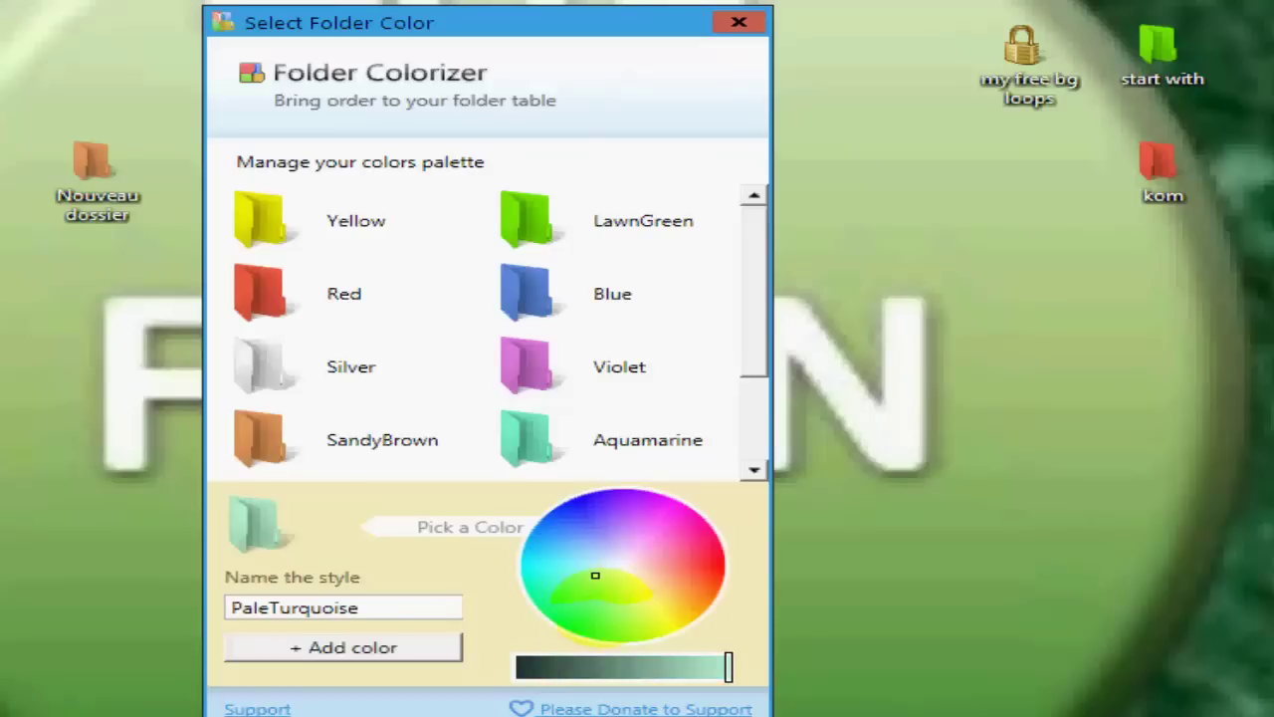
left_click(599, 588)
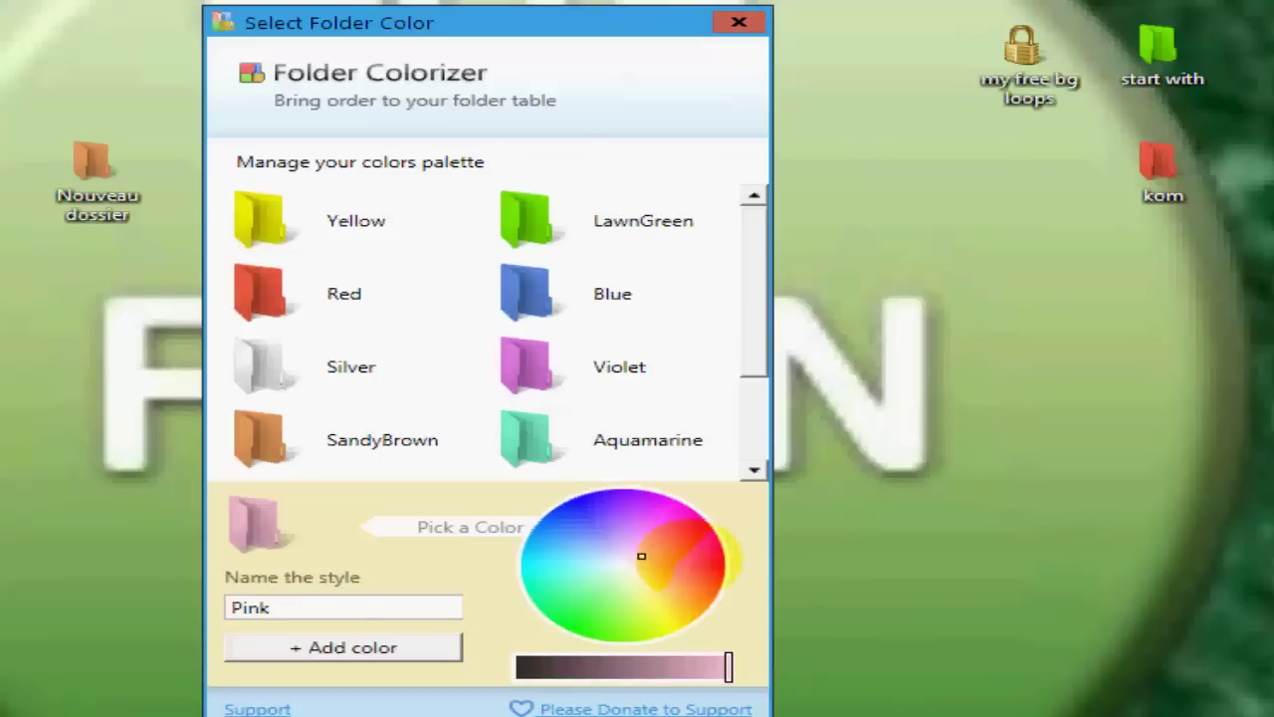
left_click(677, 542)
left_click(687, 551)
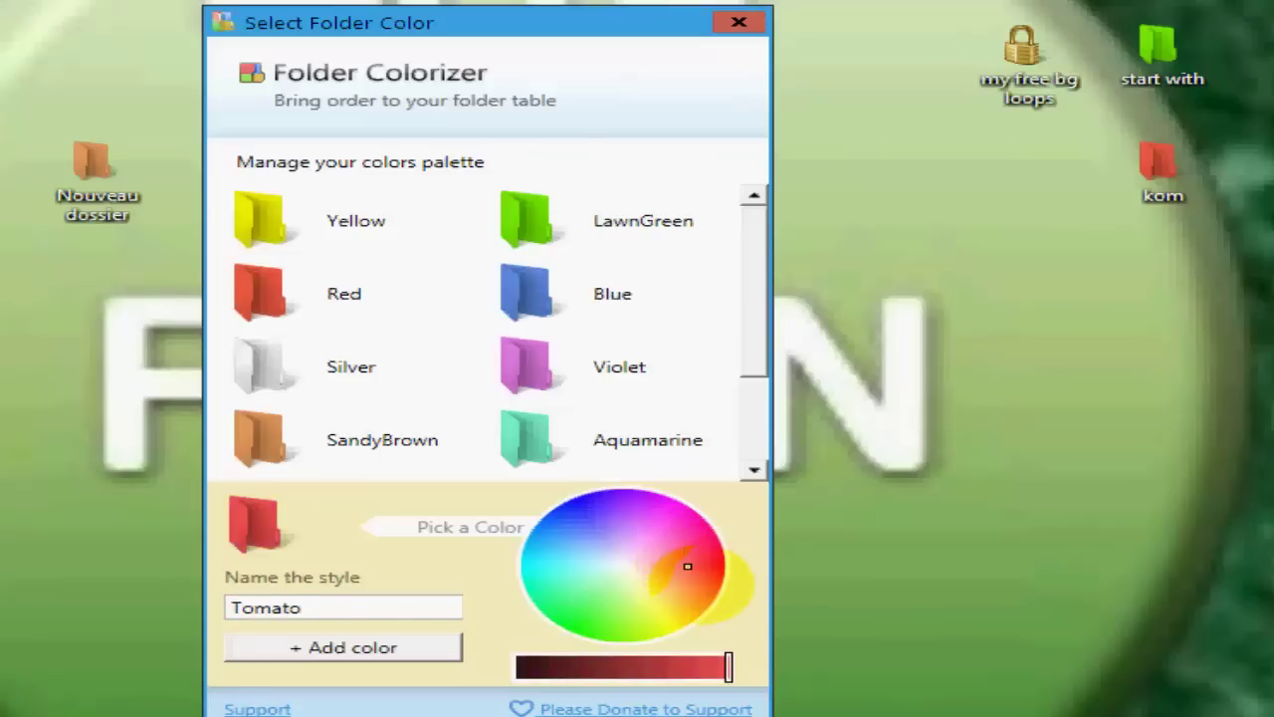
left_click(679, 579)
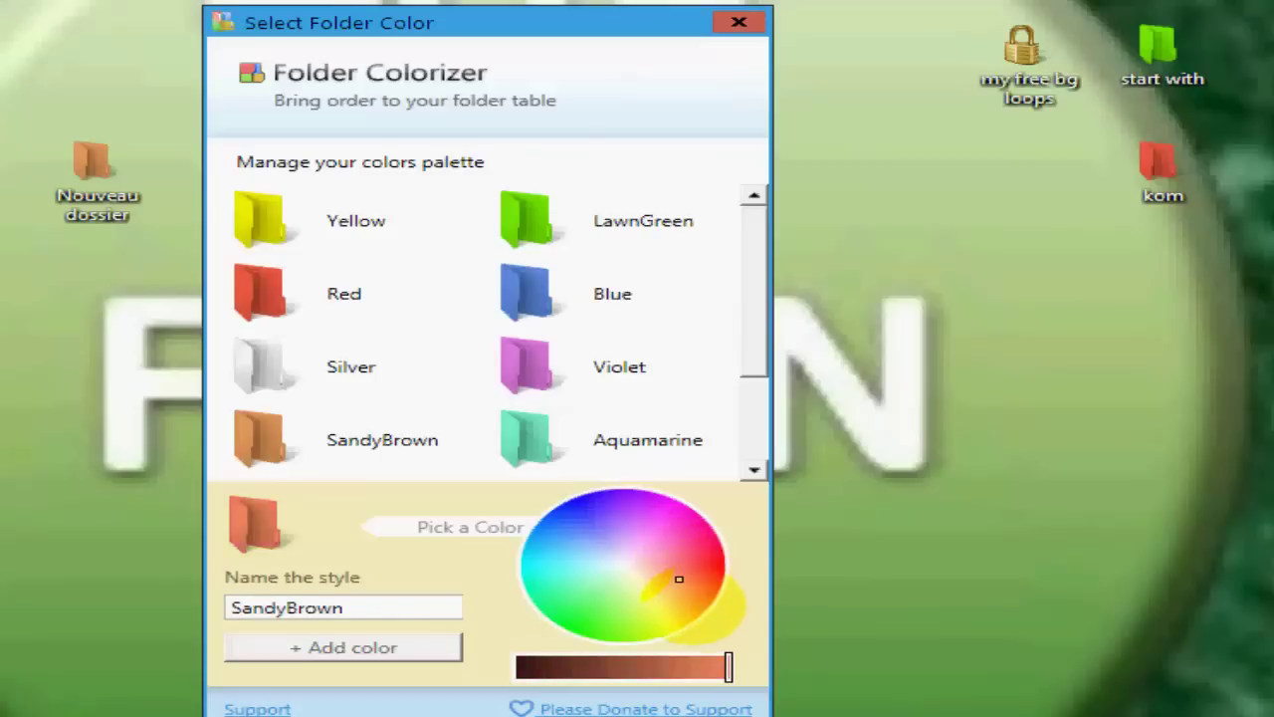
left_click(682, 594)
Try darker shades of the picked orange down to SaddleBrown and return it to full brightness
left_click(681, 667)
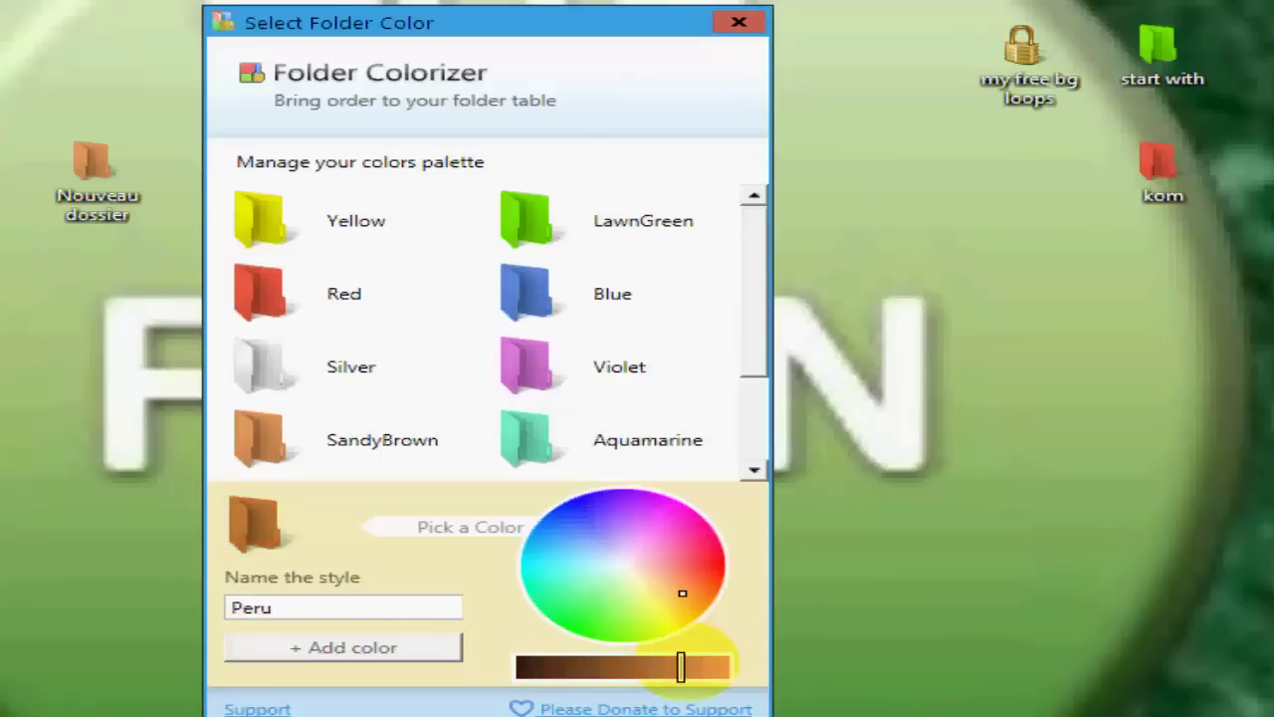
left_click_drag(678, 667, 573, 667)
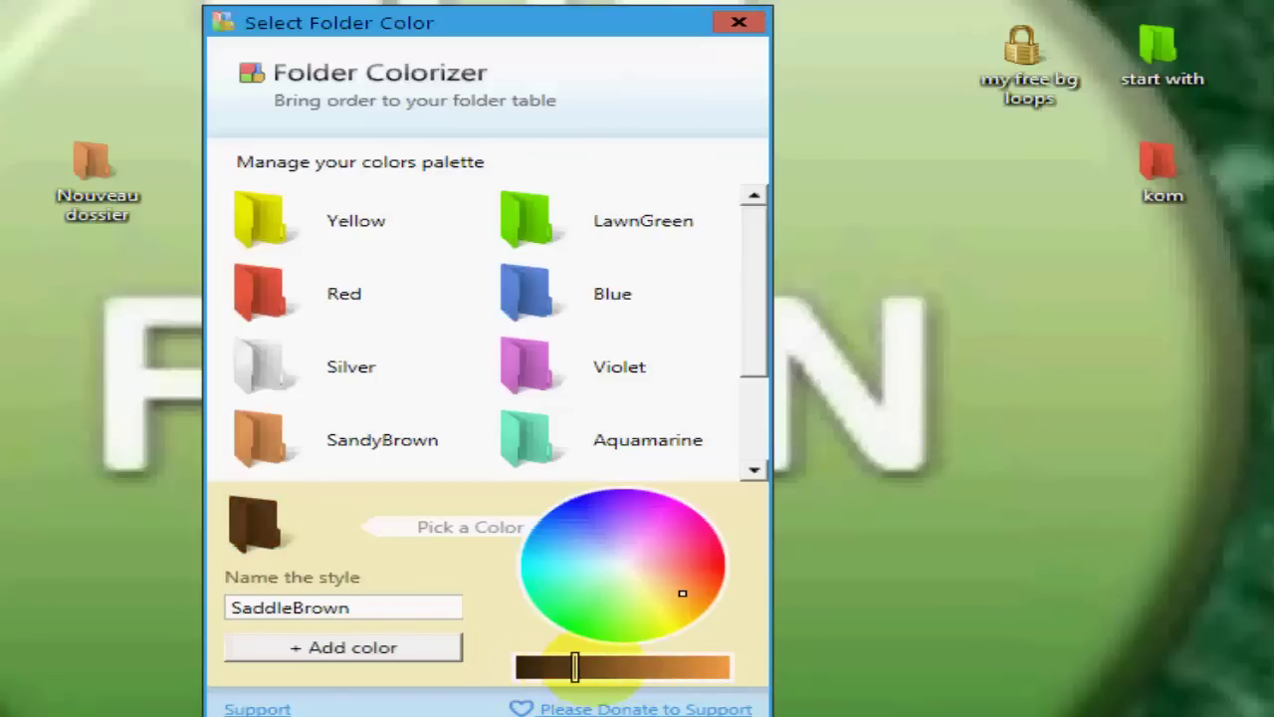
left_click(730, 667)
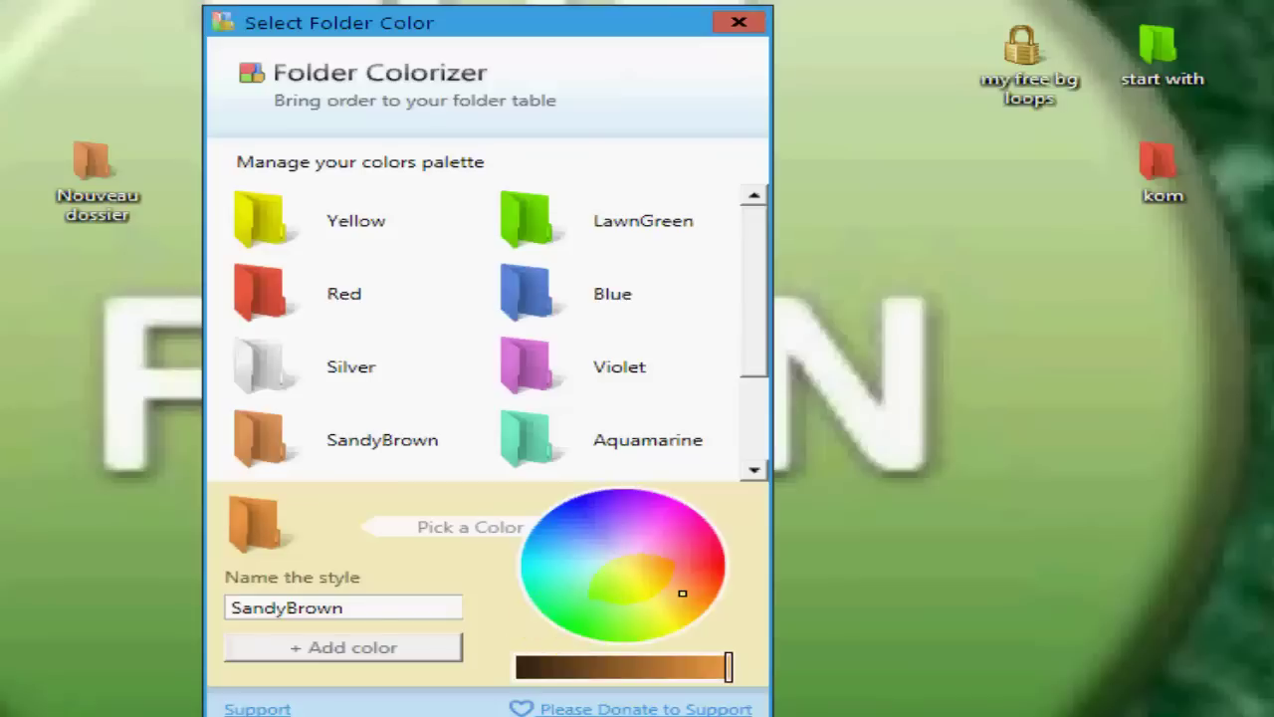
Pick a light green at full brightness, add it to the palette as PaleGreen, and add the suggested Coral color too
left_click(630, 575)
mouse_move(630, 576)
left_mouse_down()
mouse_move(579, 610)
mouse_move(607, 606)
left_mouse_up()
left_click_drag(727, 667, 695, 667)
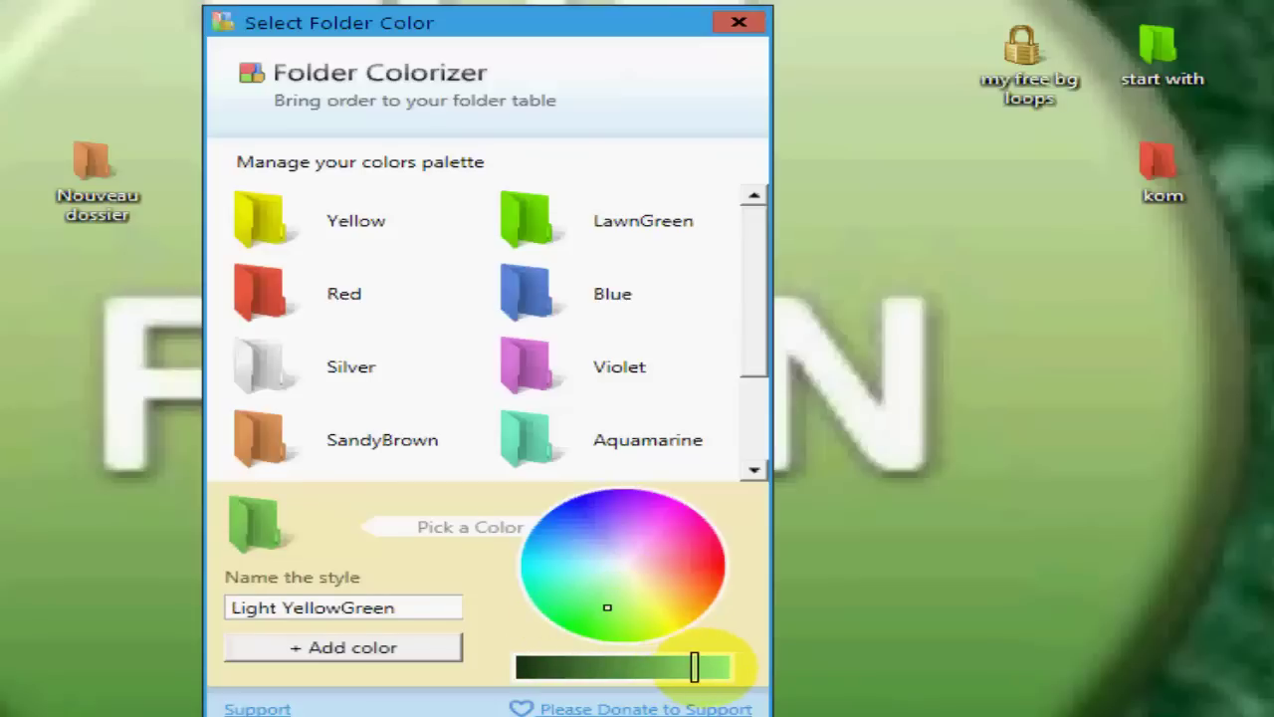
left_click_drag(695, 667, 728, 666)
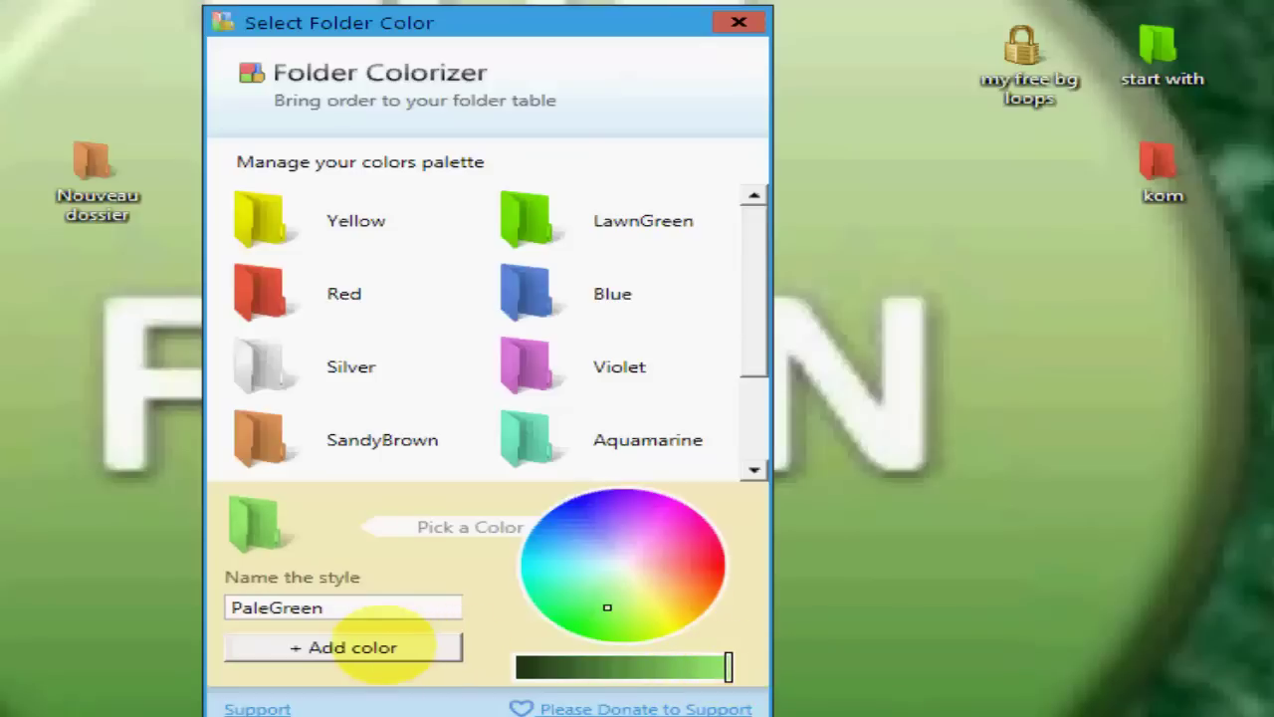
left_click(380, 645)
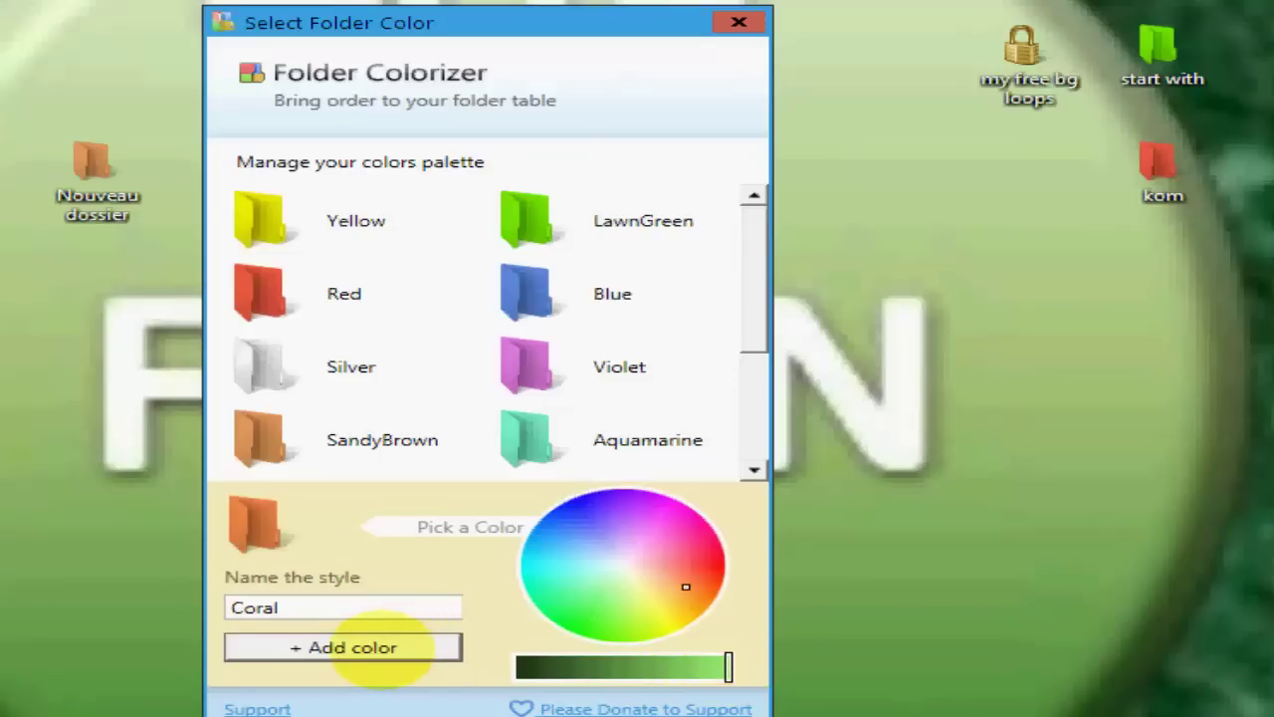
left_click(380, 649)
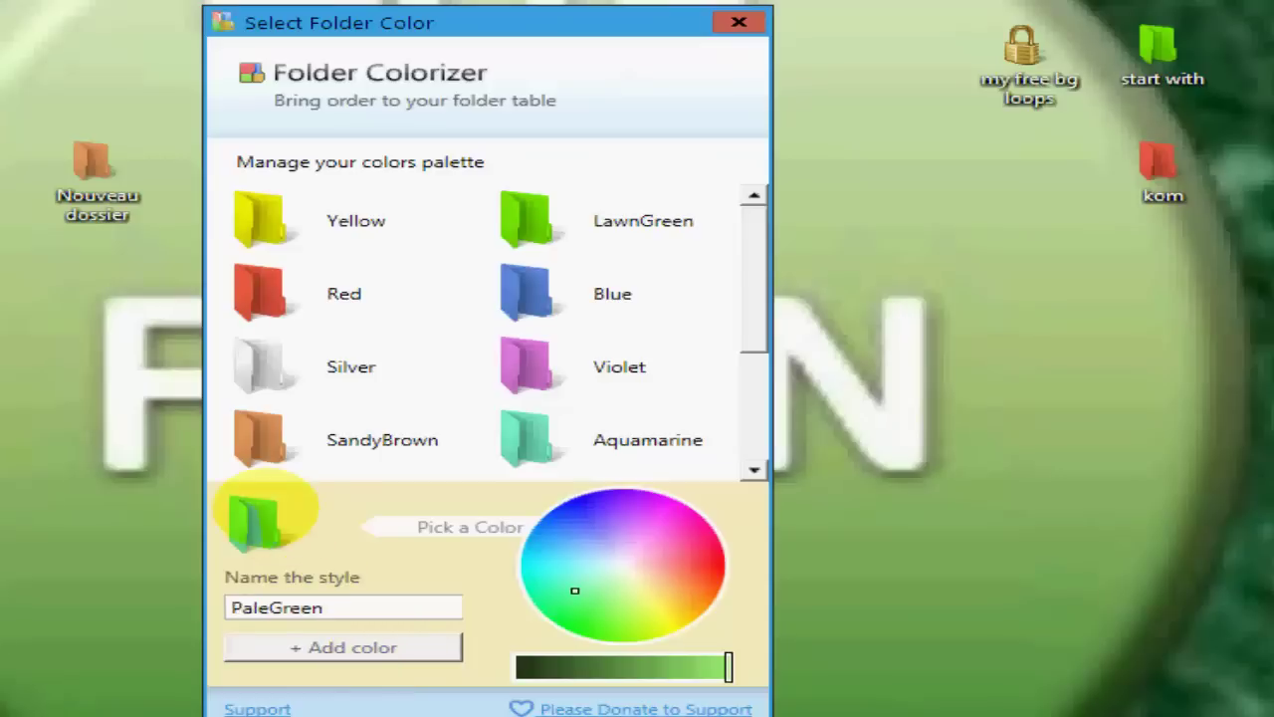
Apply the Aquamarine color from the palette to the Nouveau dossier folder
mouse_move(631, 428)
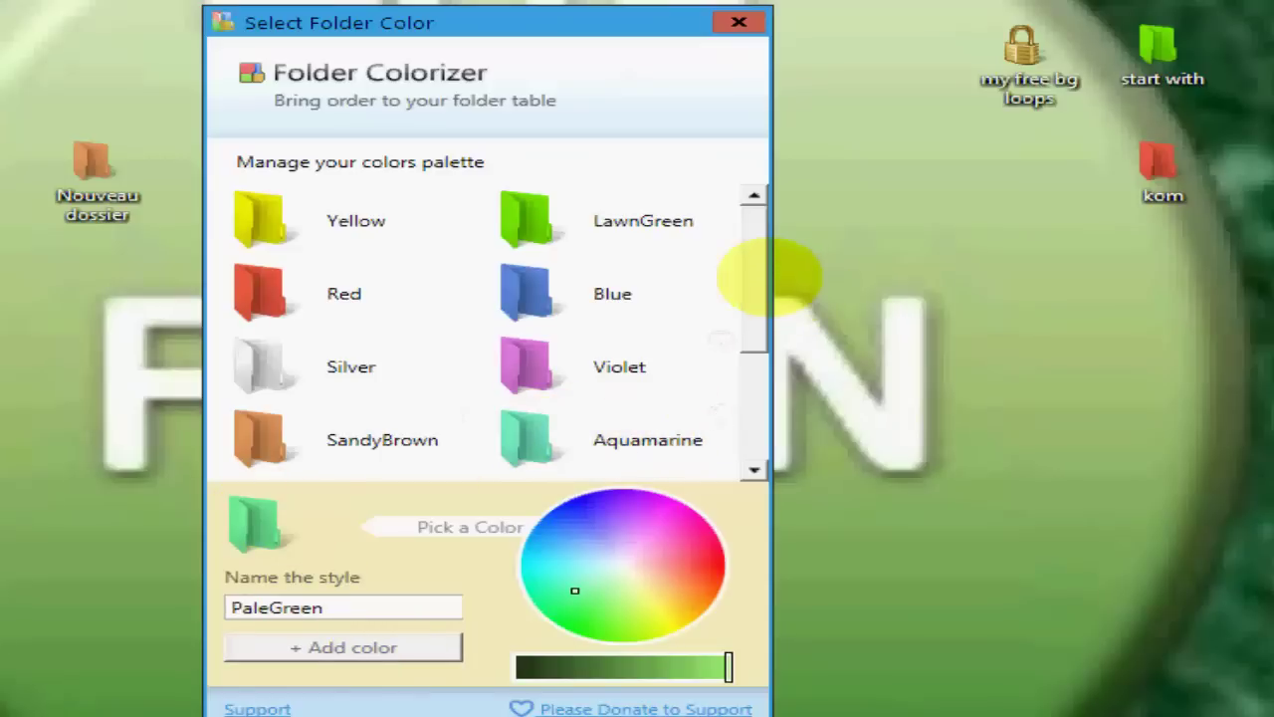
left_click_drag(758, 274, 751, 383)
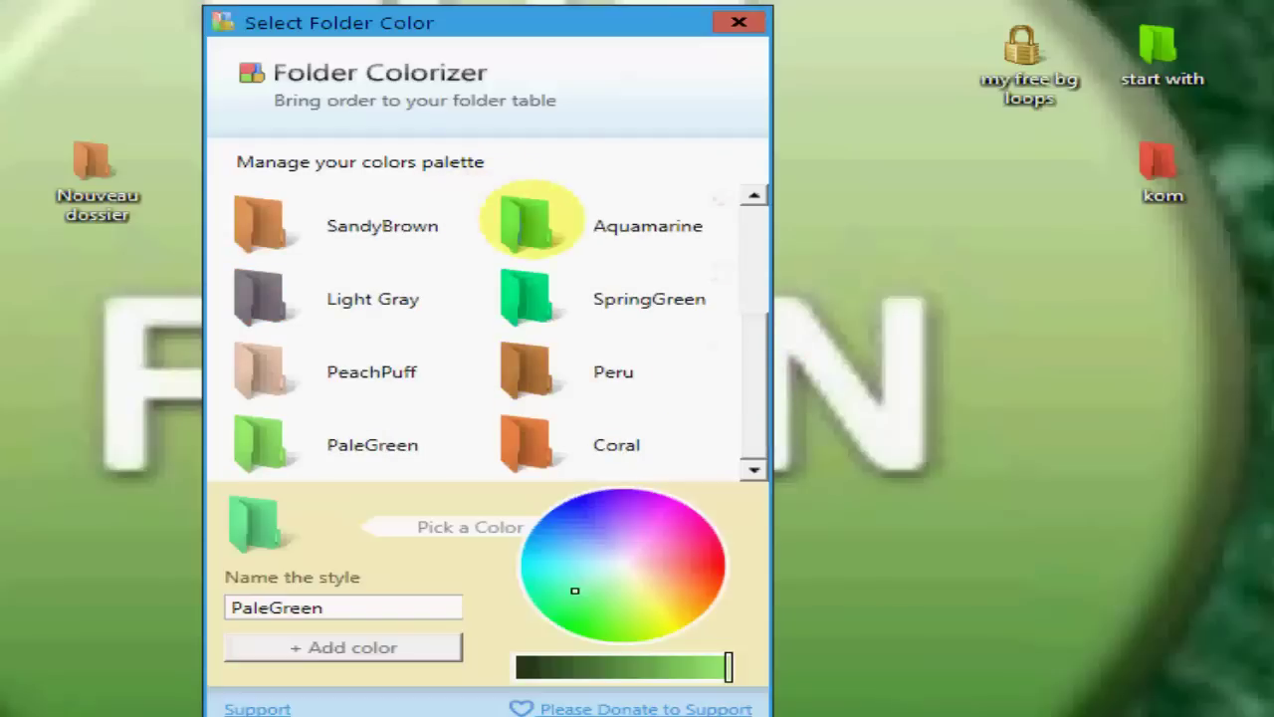
left_click(537, 221)
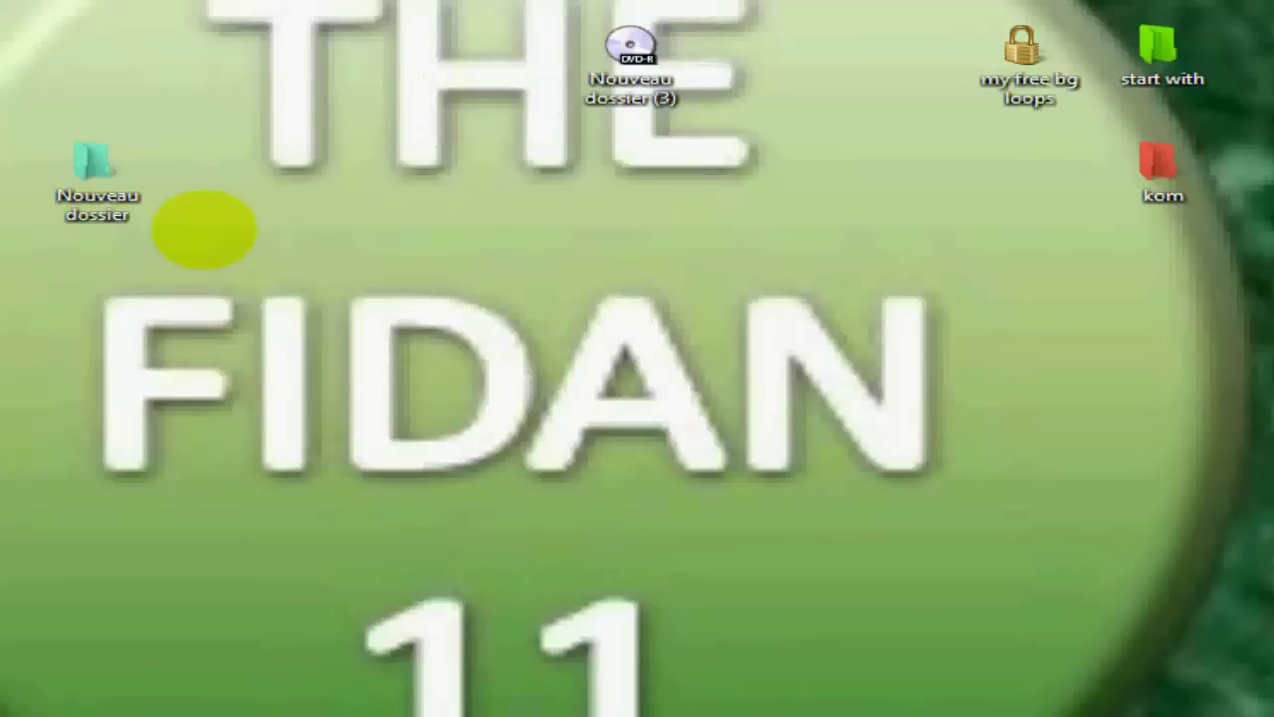
Restore the original color of the Nouveau dossier folder with Colorize!
right_click(97, 171)
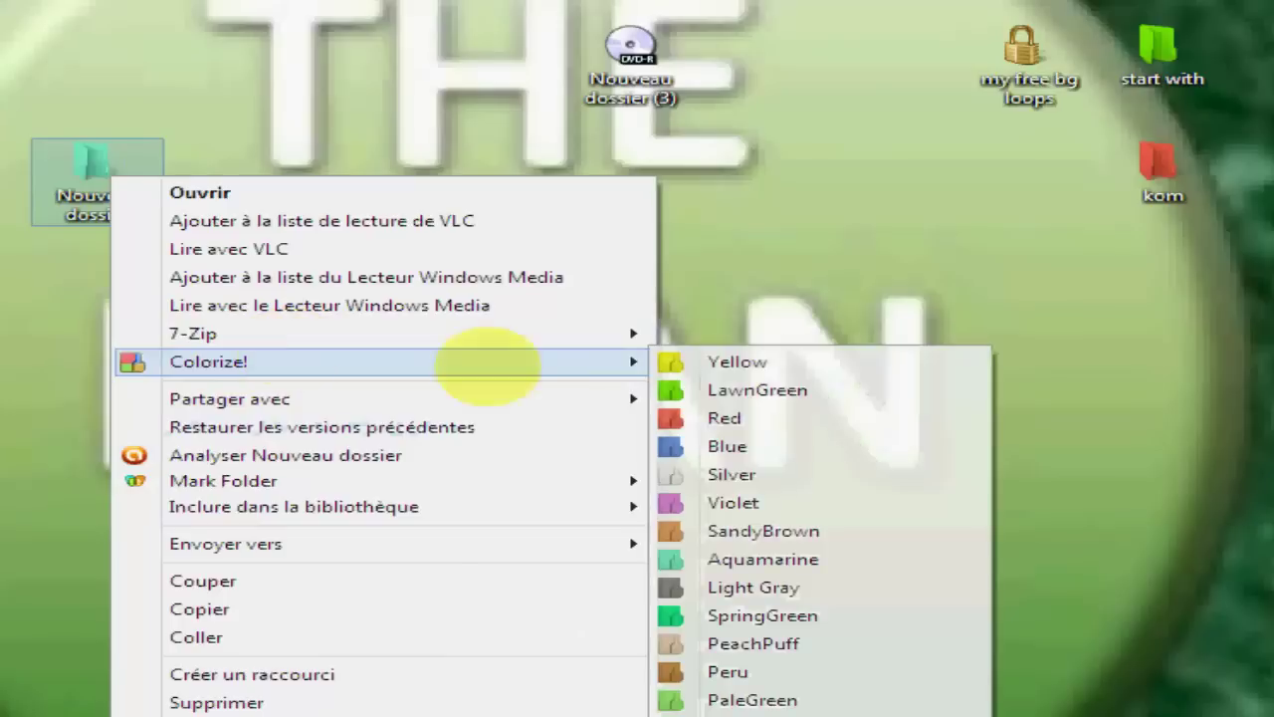
mouse_move(637, 344)
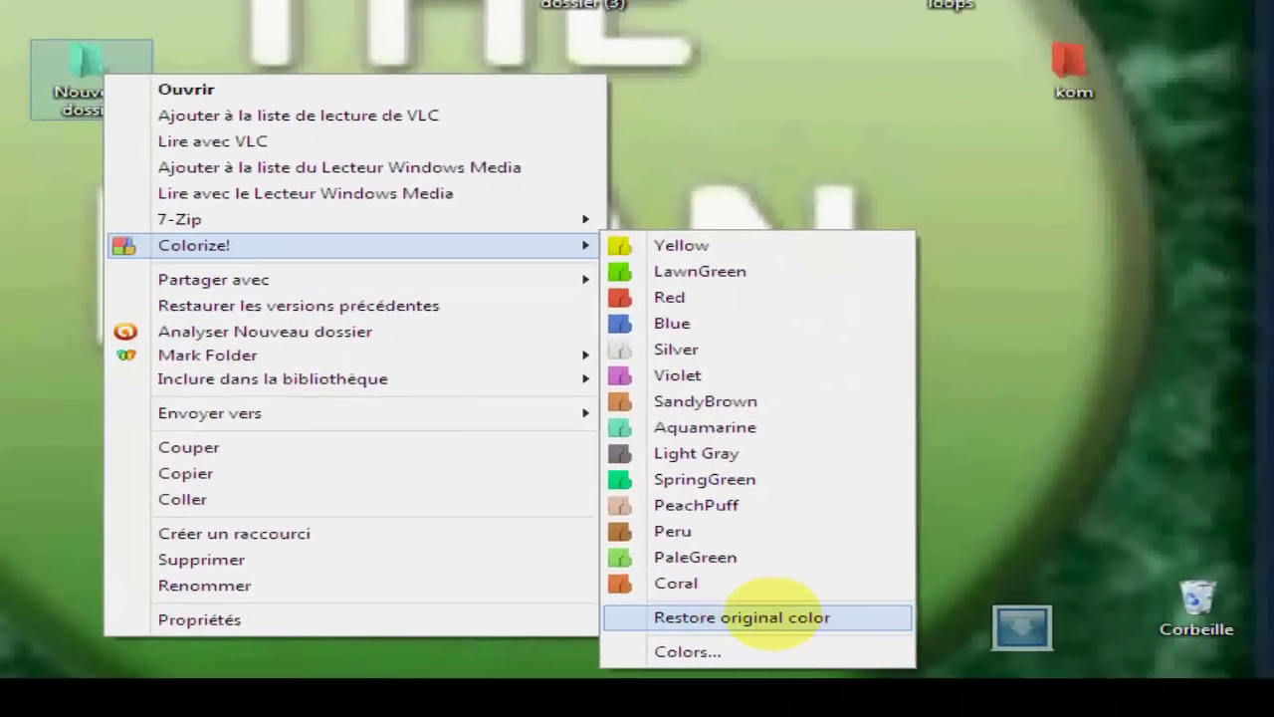
left_click(758, 617)
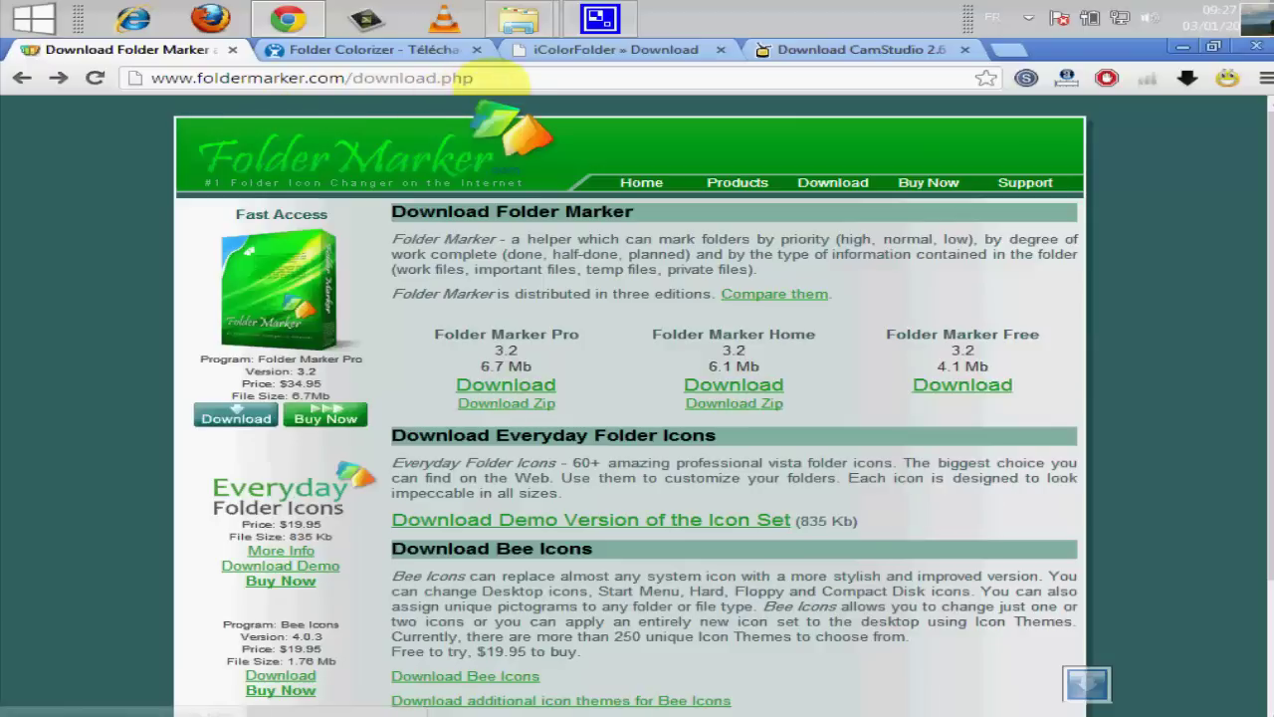
In Chrome, highlight the web addresses of the Folder Marker, Folder Colorizer and iColorFolder download pages one after another
left_click_drag(487, 79, 264, 79)
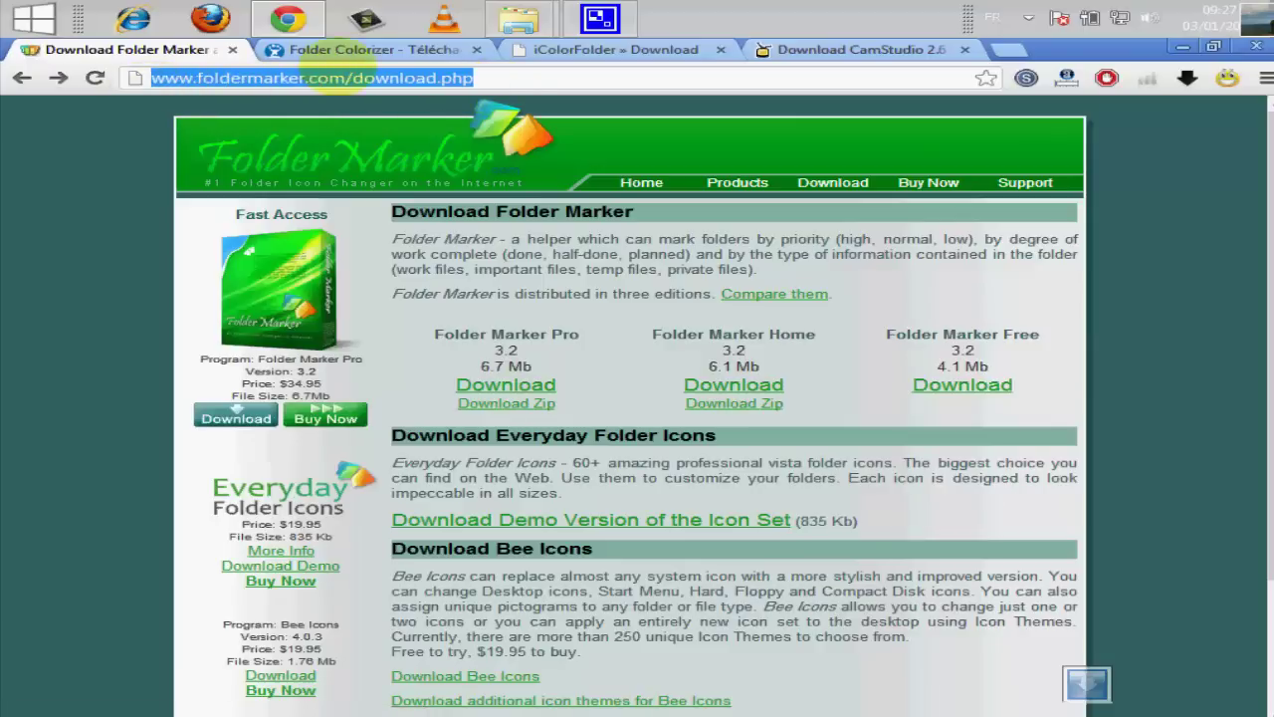
left_click(398, 50)
left_click_drag(379, 78, 129, 77)
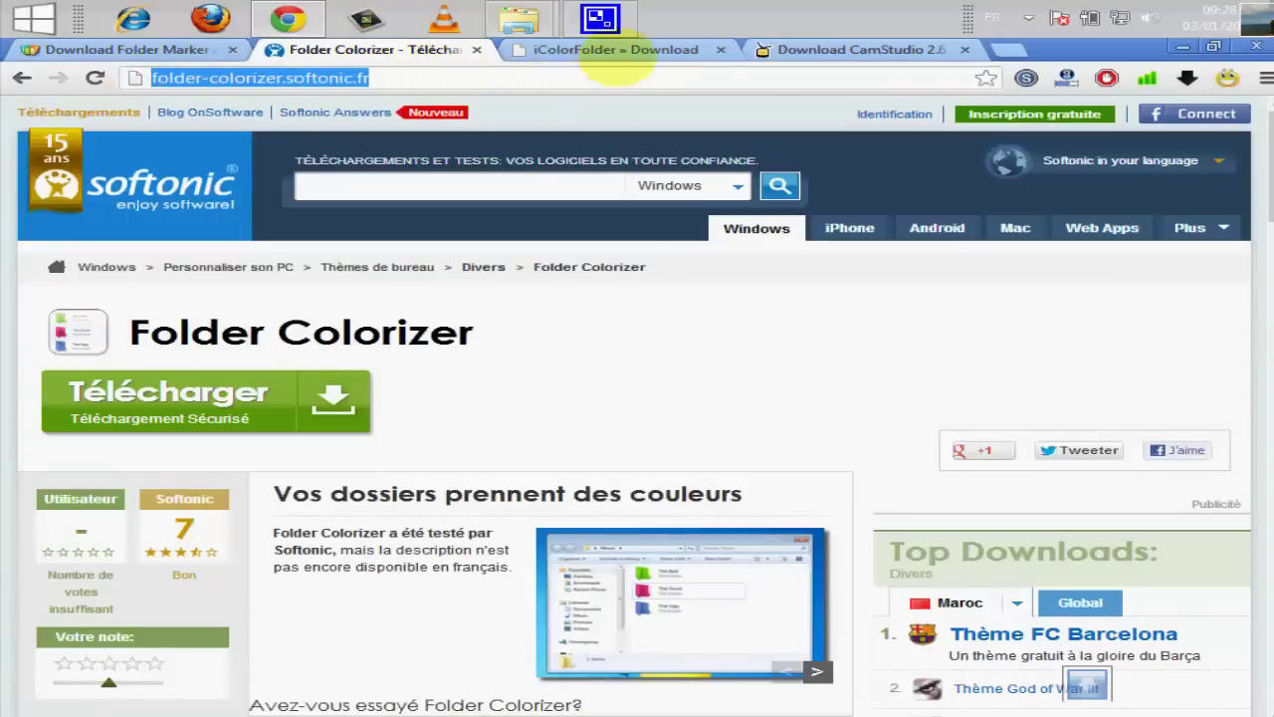
left_click(612, 50)
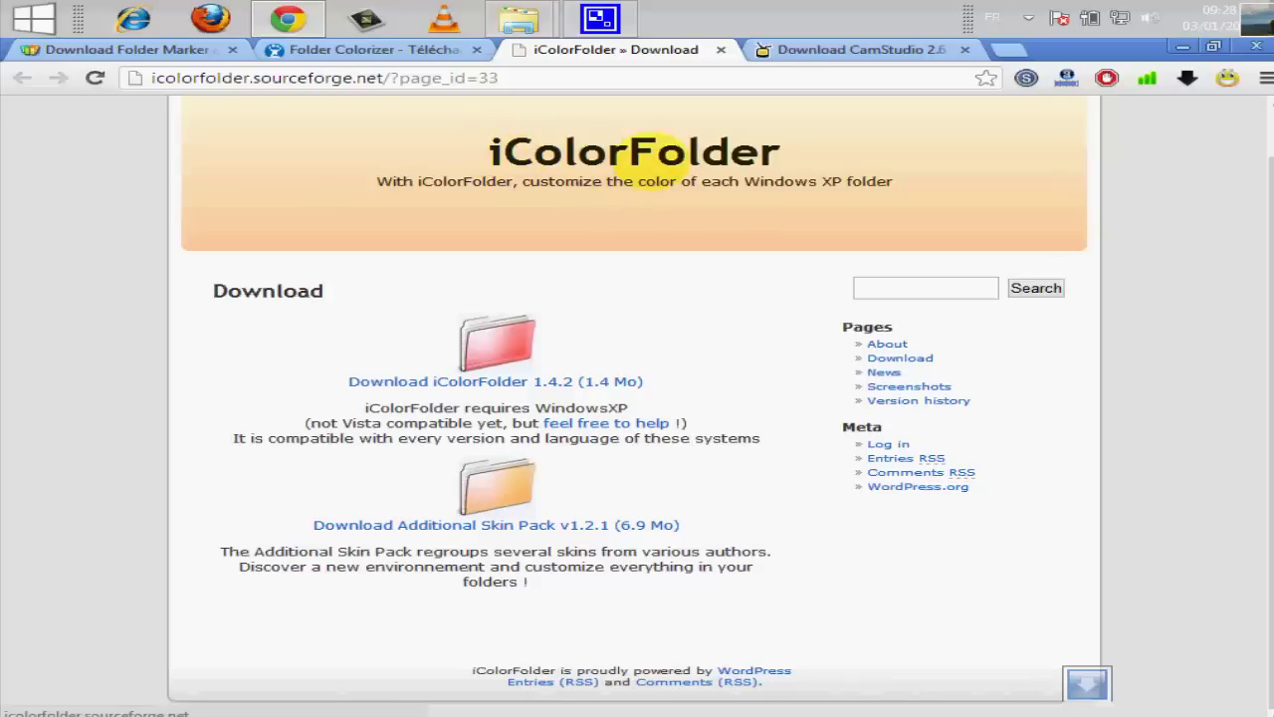
left_click_drag(577, 80, 158, 78)
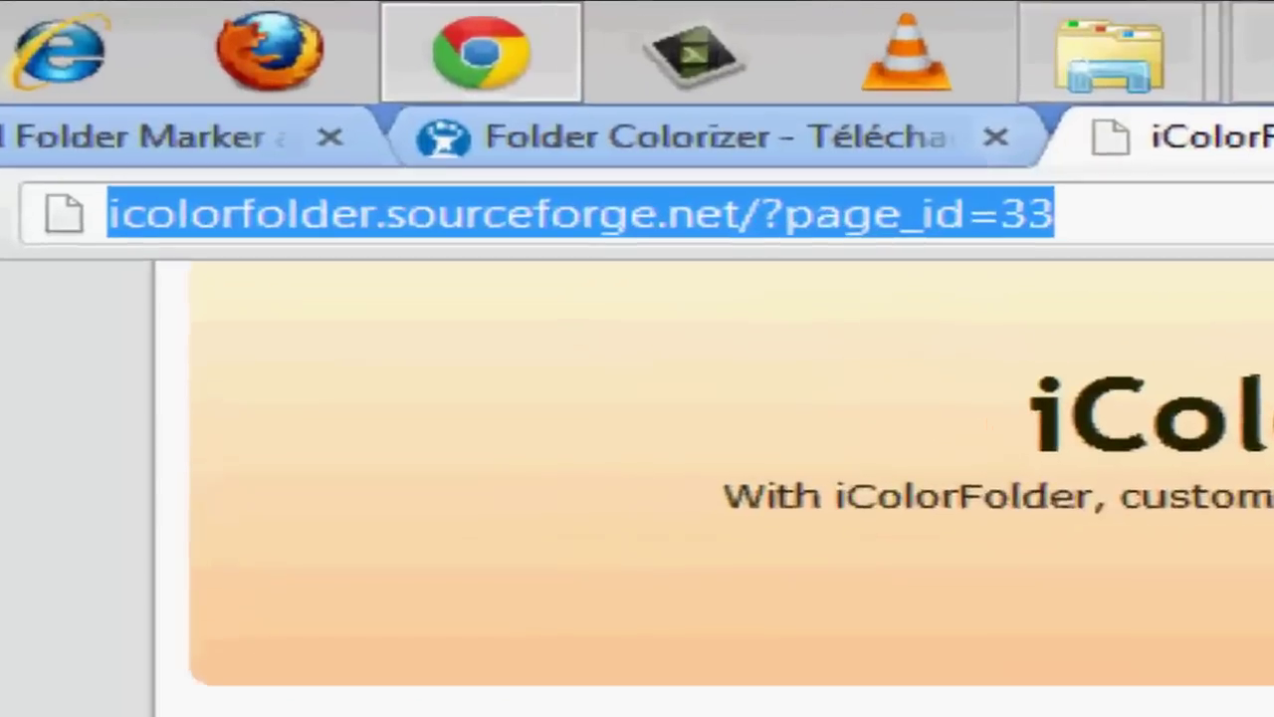